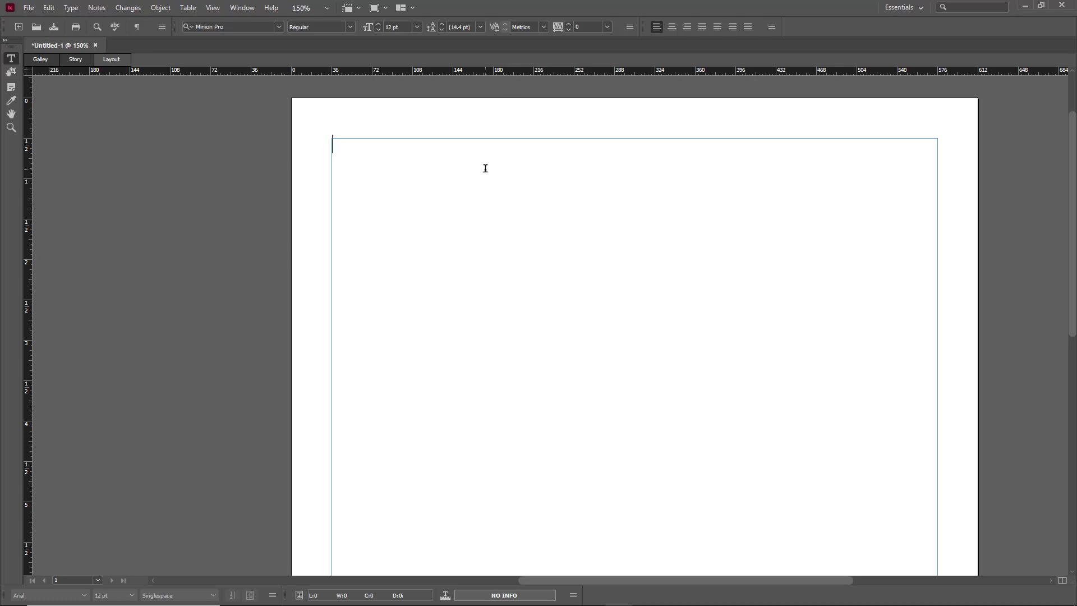
Step: Begin typing 'Click Here to go to Tutortu' in the empty text frame
{"action": "type", "text": "Click Here to go to Tutortu"}
Step: Fix the typo to finish 'Click Here to go to TutorTube YoutTube Channel', then select 'Click Here'
{"action": "key", "text": "BackSpace"}
{"action": "key", "text": "BackSpace"}
{"action": "type", "text": "Tube YoutTube Channel"}
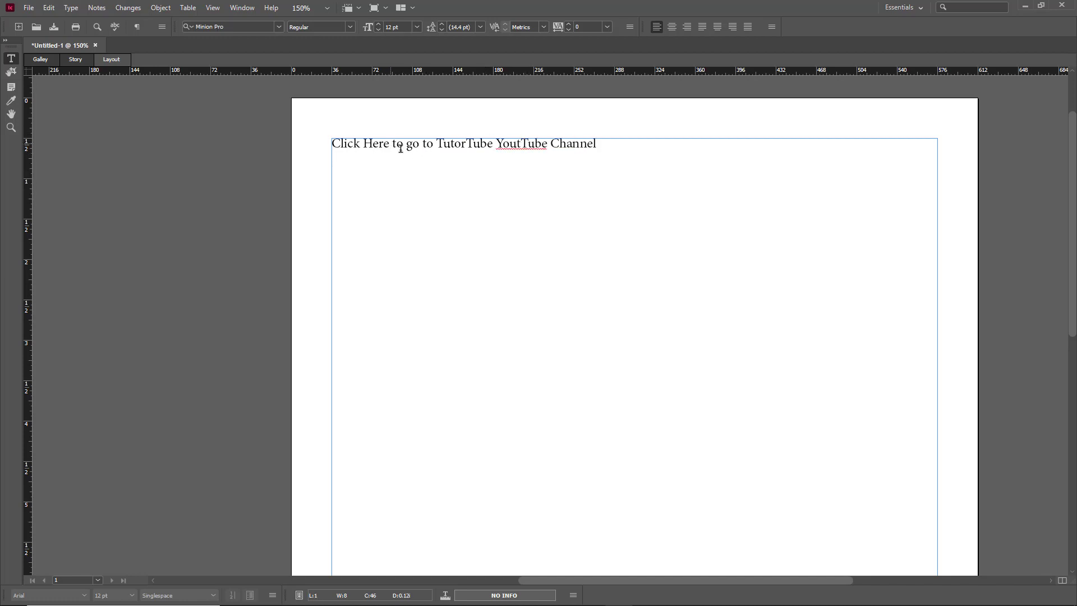
{"action": "left_click_drag", "start_coordinate": [392, 145], "coordinate": [301, 144]}
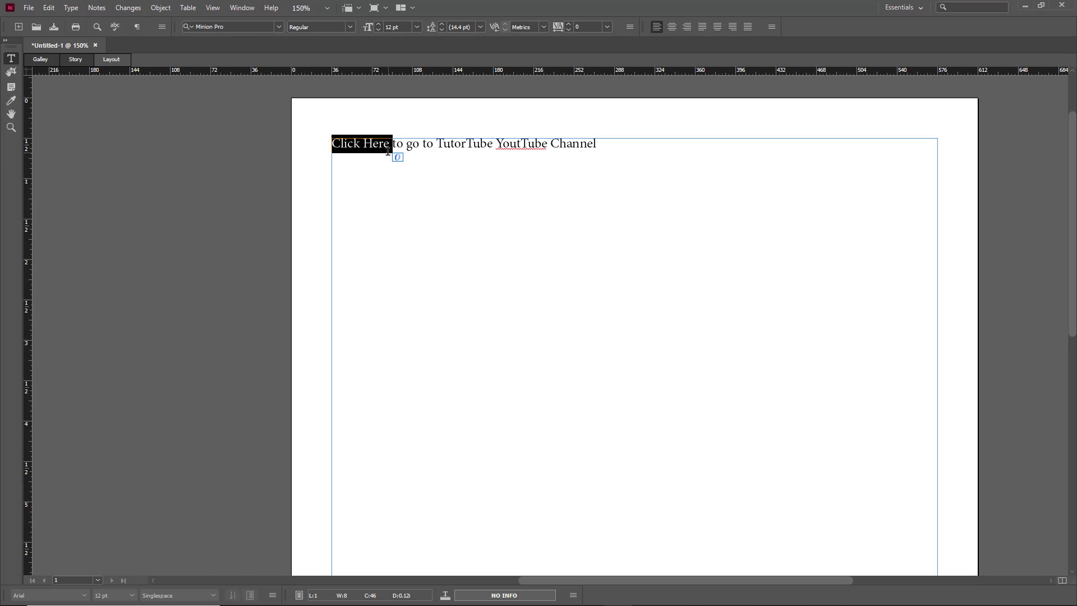
{"action": "left_click_drag", "start_coordinate": [390, 146], "coordinate": [332, 157]}
{"action": "left_click", "coordinate": [74, 8]}
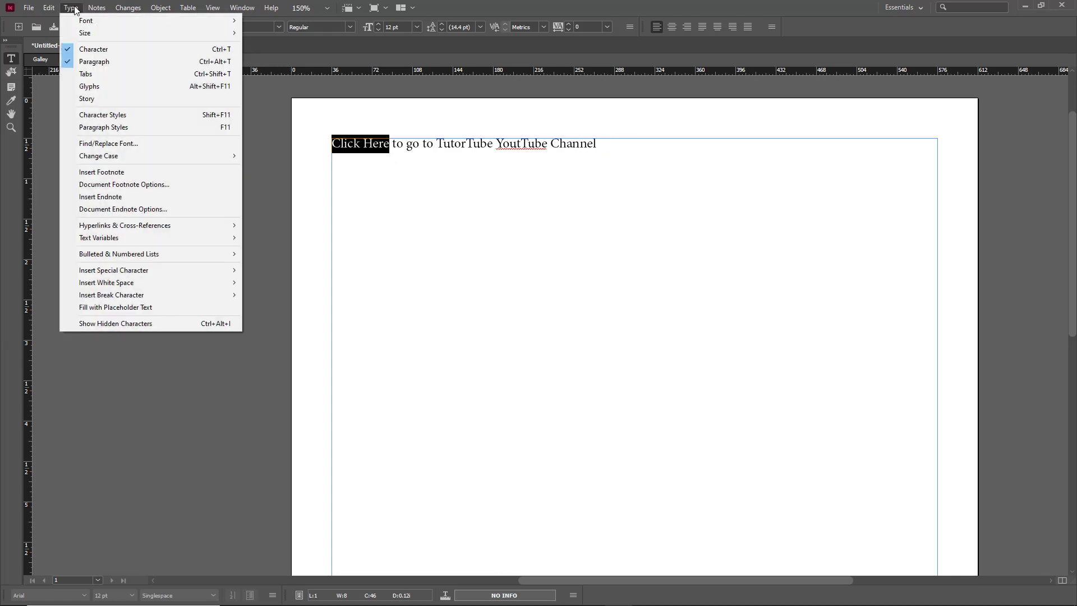
{"action": "mouse_move", "coordinate": [155, 224]}
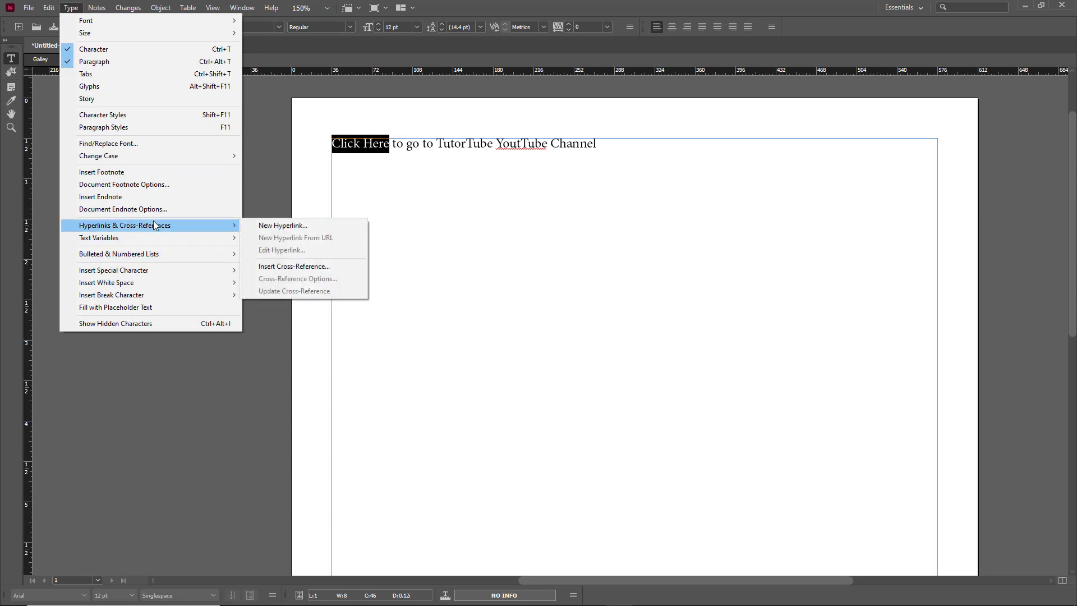
{"action": "left_click", "coordinate": [279, 227]}
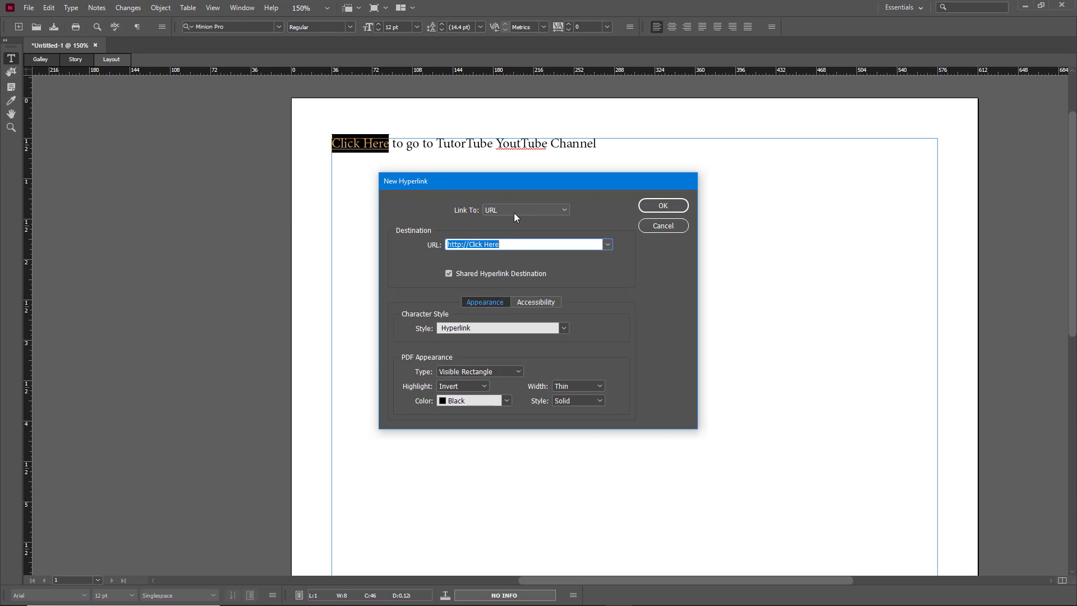
{"action": "left_click", "coordinate": [514, 211]}
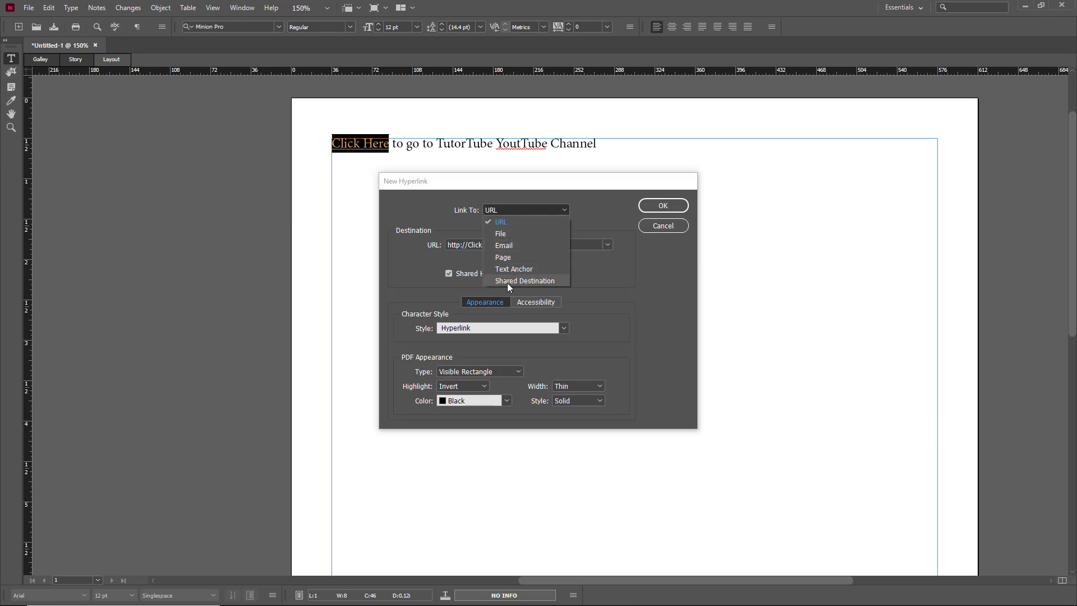
{"action": "left_click", "coordinate": [662, 227]}
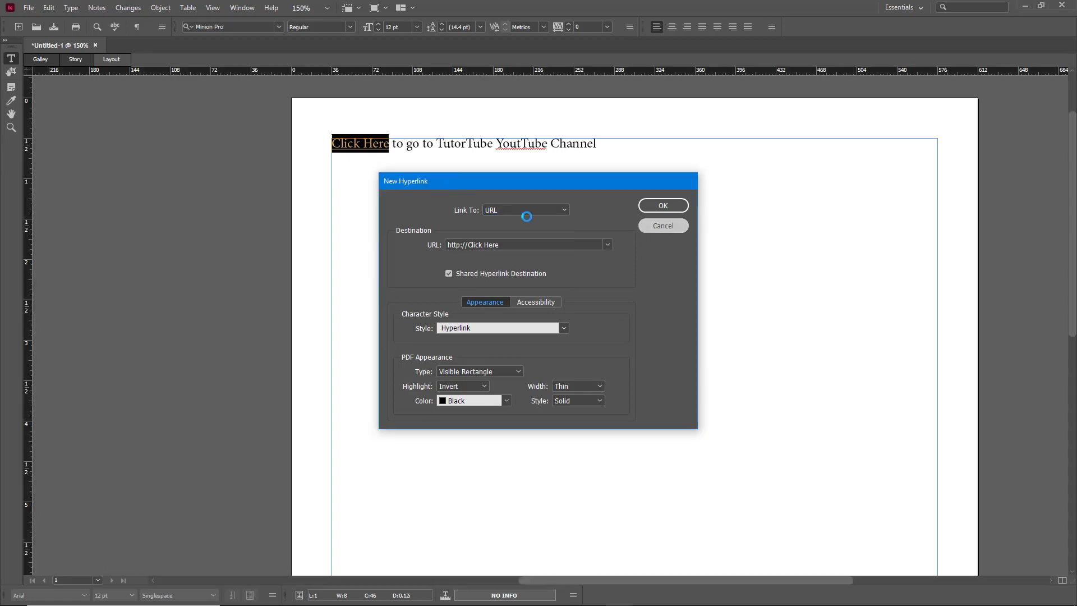
{"action": "left_click", "coordinate": [663, 227]}
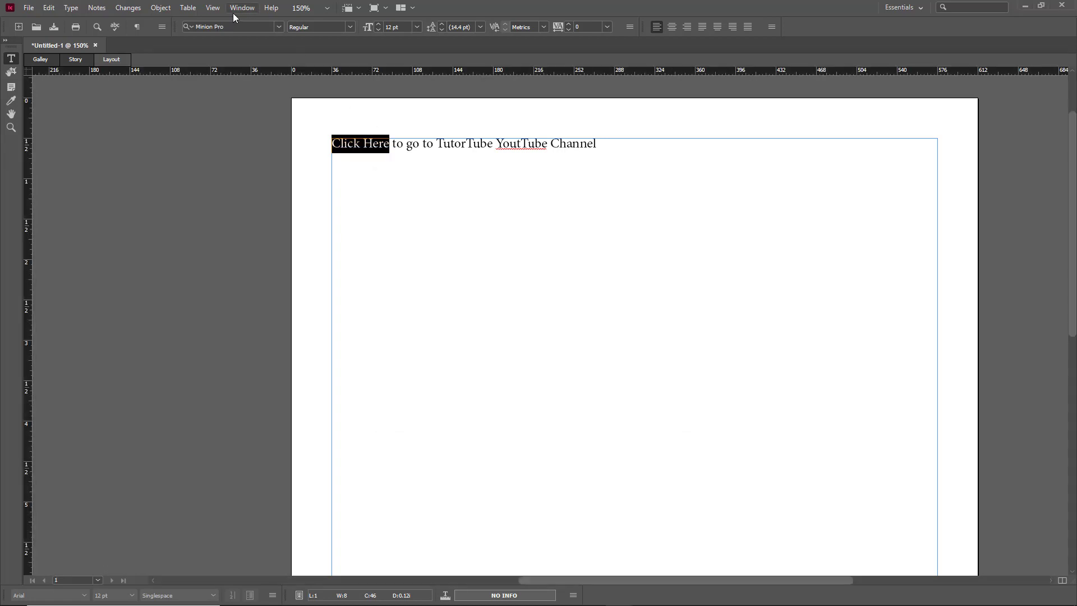
Step: Show the Hyperlinks panel from the Window menu and move it right of the page
{"action": "left_click", "coordinate": [238, 9]}
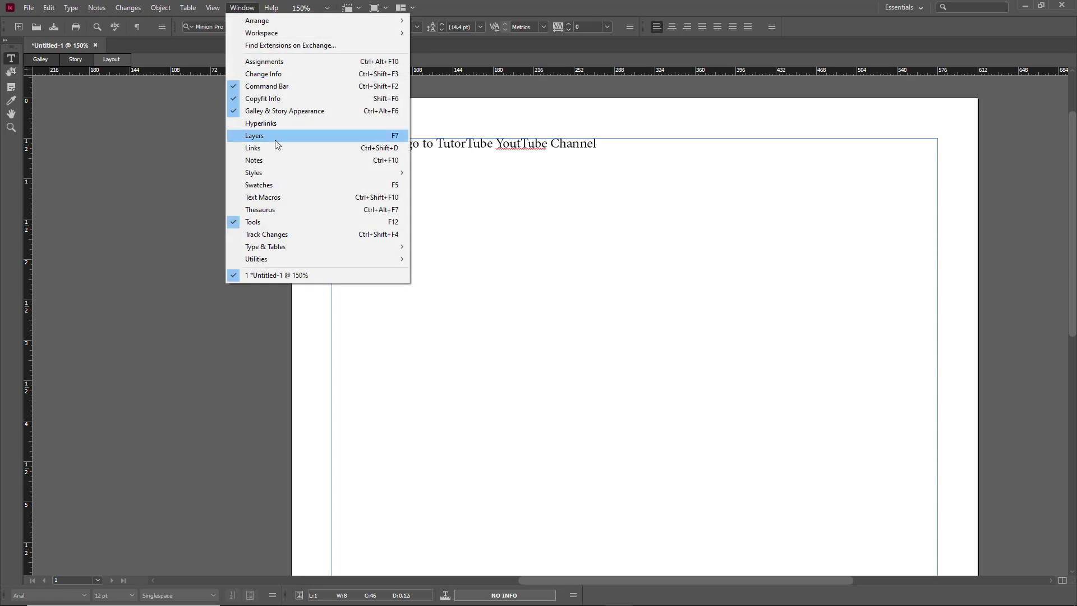
{"action": "left_click", "coordinate": [269, 124]}
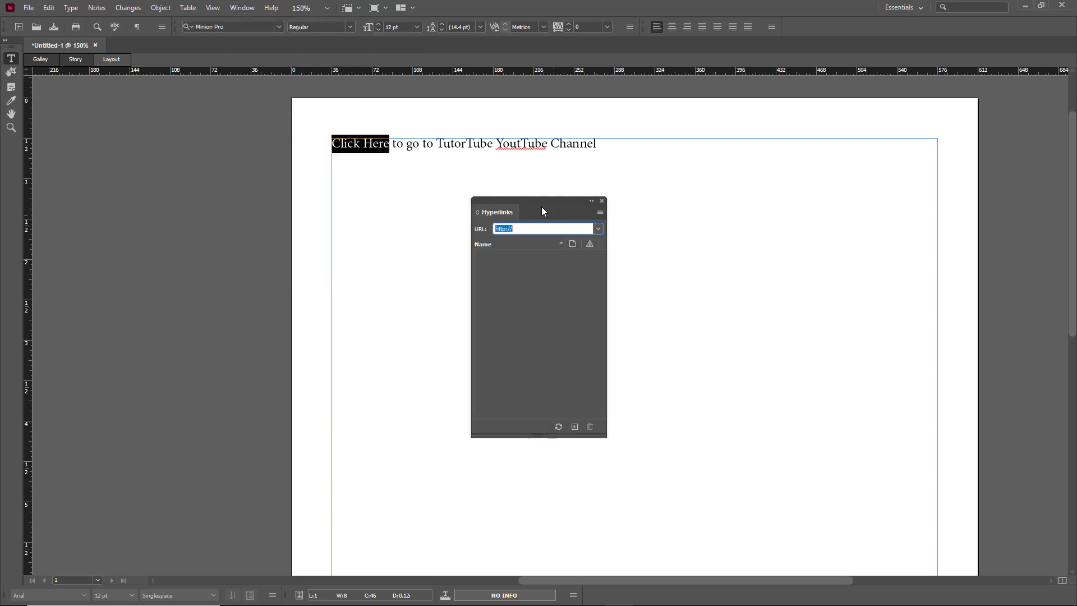
{"action": "left_click_drag", "start_coordinate": [534, 199], "coordinate": [749, 222]}
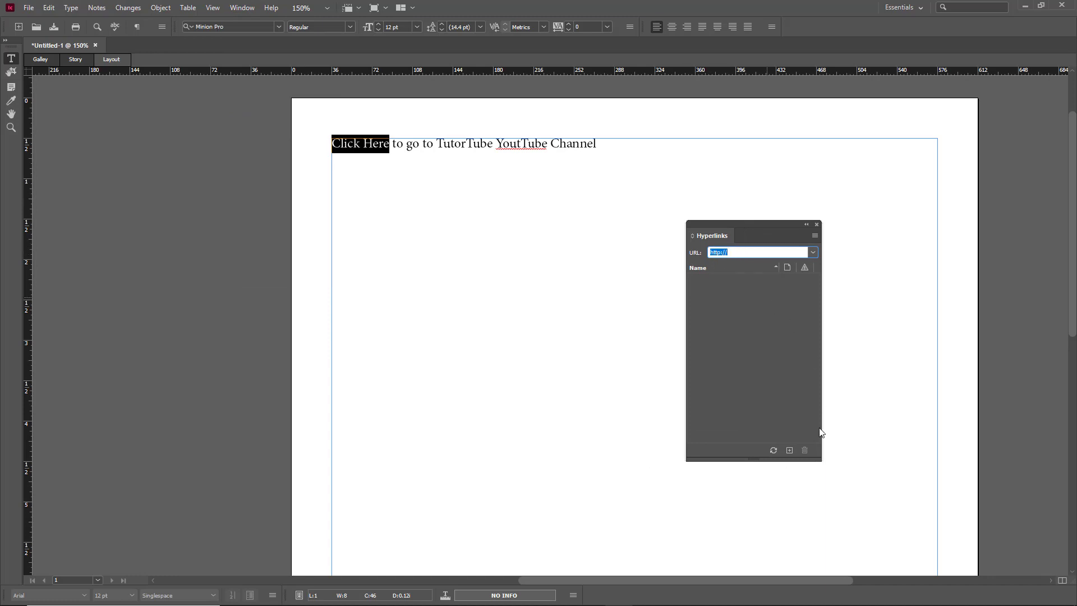
{"action": "left_click", "coordinate": [791, 451]}
{"action": "left_click", "coordinate": [536, 210]}
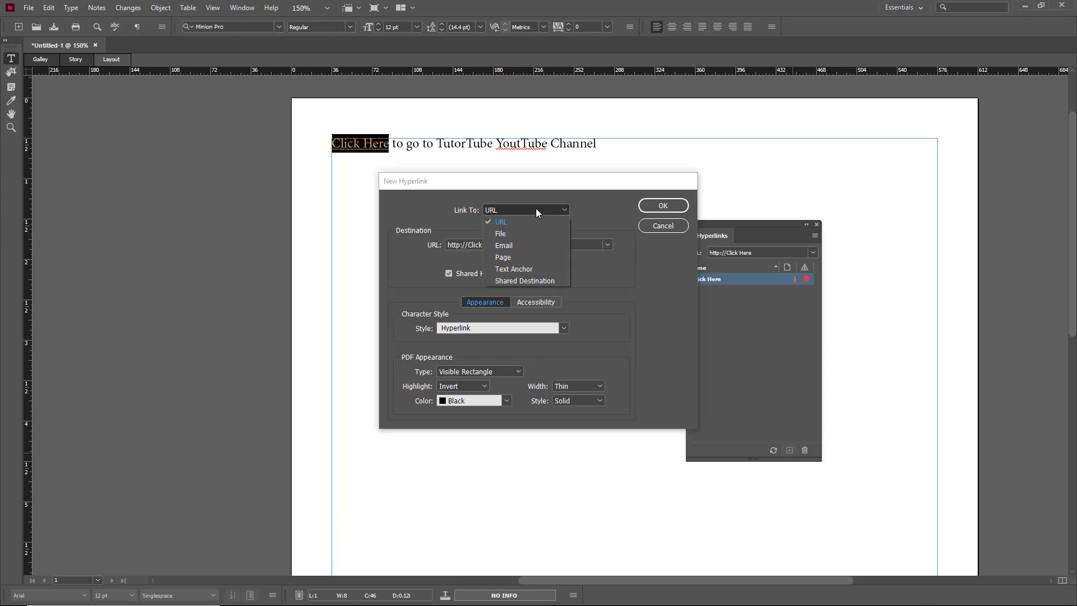
{"action": "left_click", "coordinate": [507, 221]}
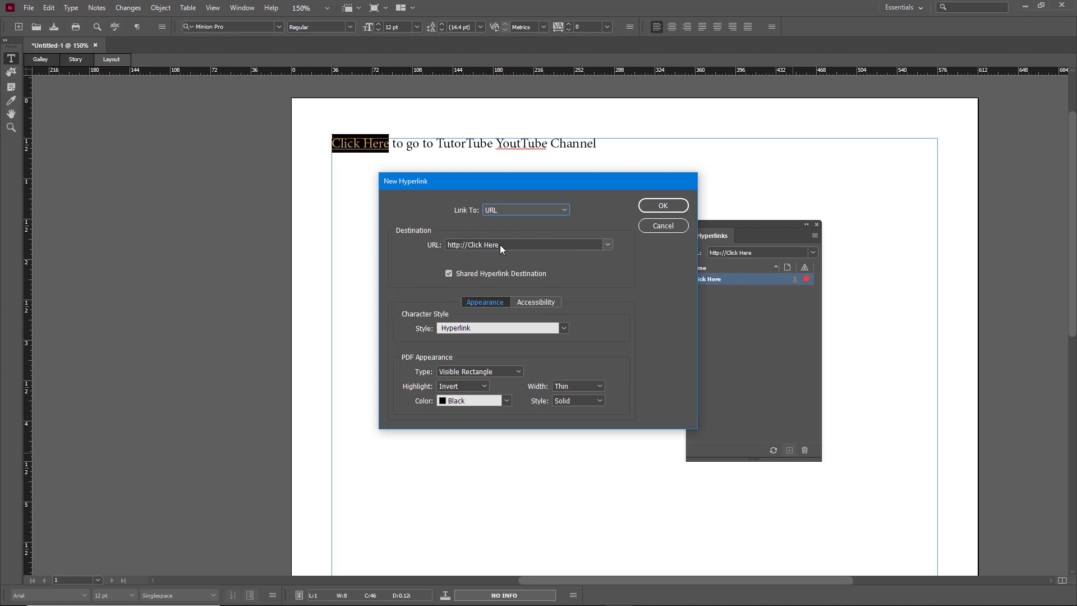
{"action": "left_click", "coordinate": [500, 244]}
{"action": "left_click_drag", "start_coordinate": [469, 245], "coordinate": [544, 262]}
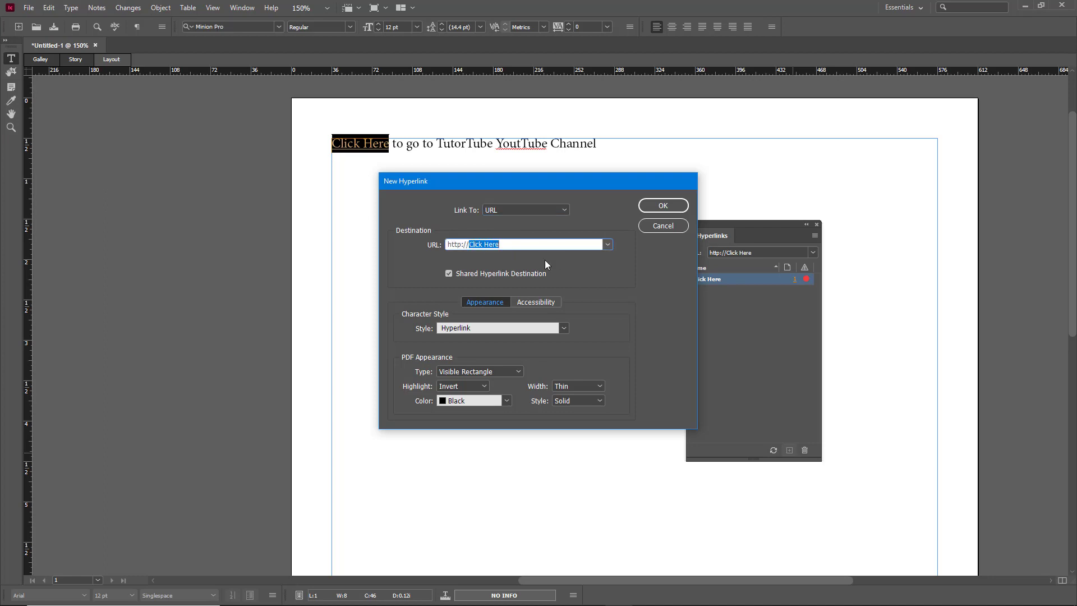
{"action": "type", "text": "www.youtube.com/tutortub"}
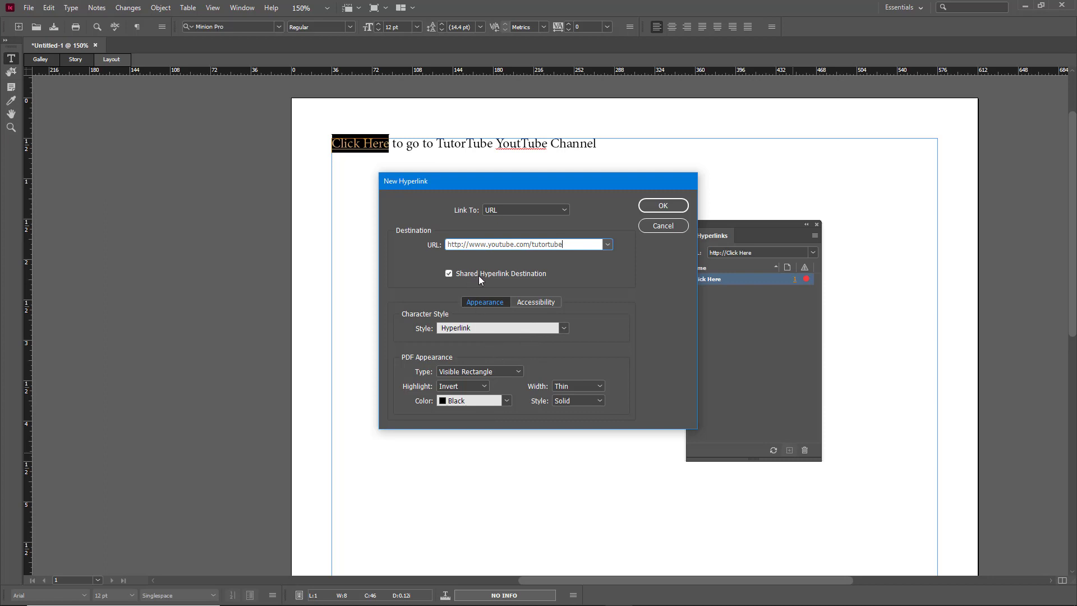
{"action": "left_click", "coordinate": [546, 303]}
Step: Enter 'Youtube Channel' as the hyperlink's alt text
{"action": "left_click", "coordinate": [480, 306]}
{"action": "left_click", "coordinate": [534, 304]}
{"action": "left_click", "coordinate": [508, 343]}
{"action": "type", "text": "Yout"}
{"action": "type", "text": "ube CV"}
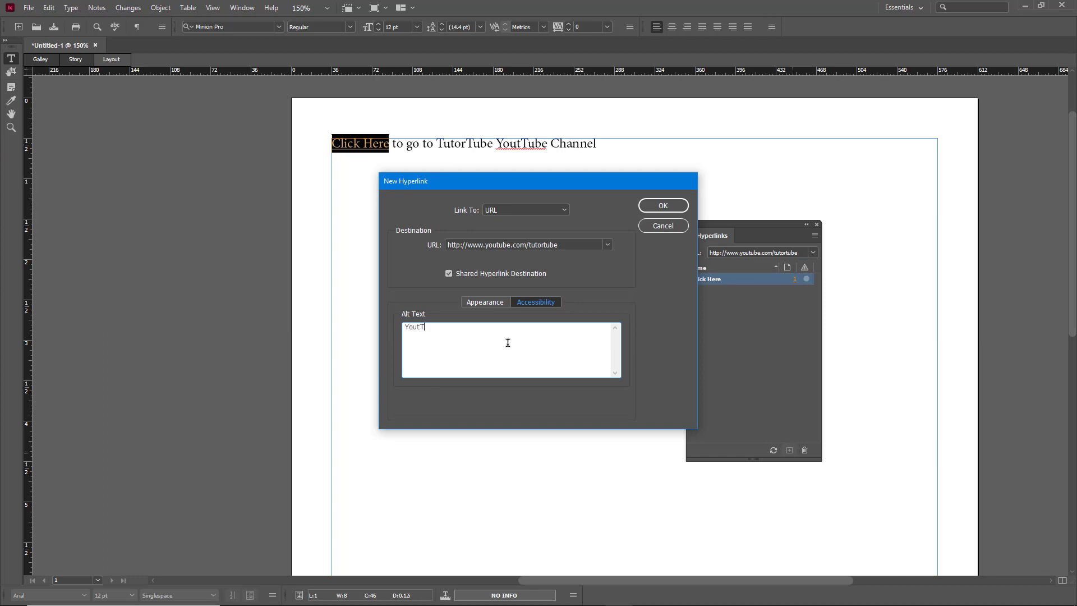
{"action": "key", "text": "BackSpace"}
{"action": "type", "text": "hannel"}
Step: Start a new character style from the hyperlink's Appearance Style list
{"action": "left_click", "coordinate": [480, 304]}
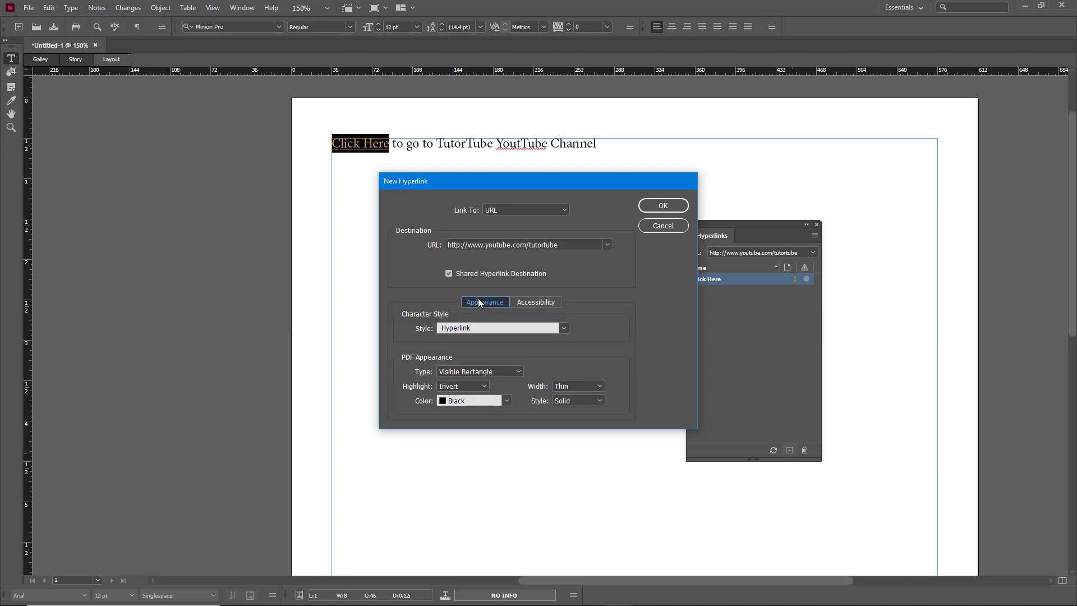
{"action": "left_click", "coordinate": [470, 329]}
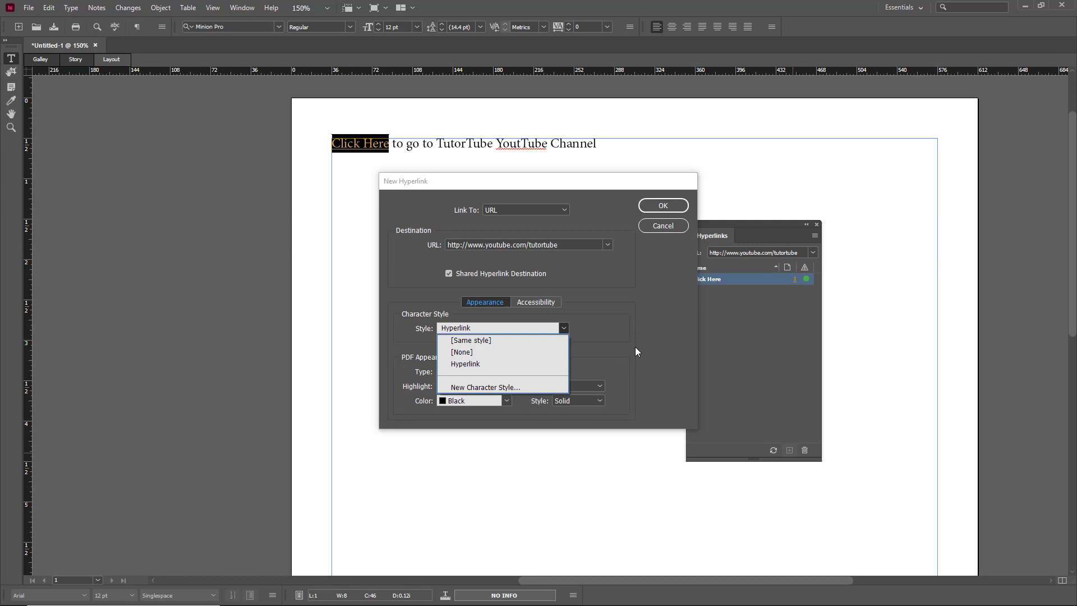
{"action": "left_click", "coordinate": [472, 364]}
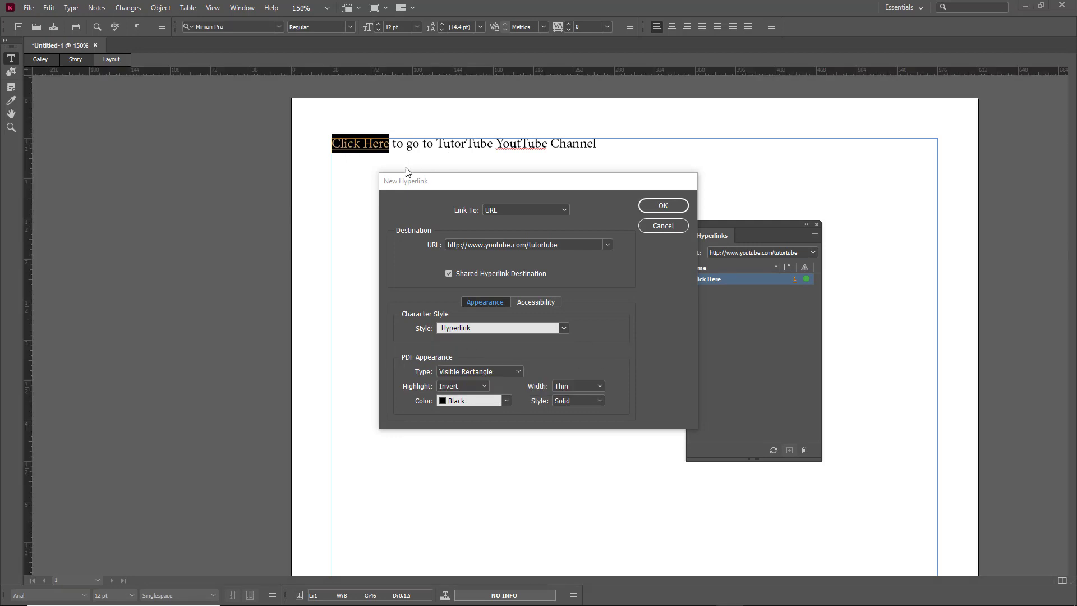
{"action": "left_click", "coordinate": [518, 328]}
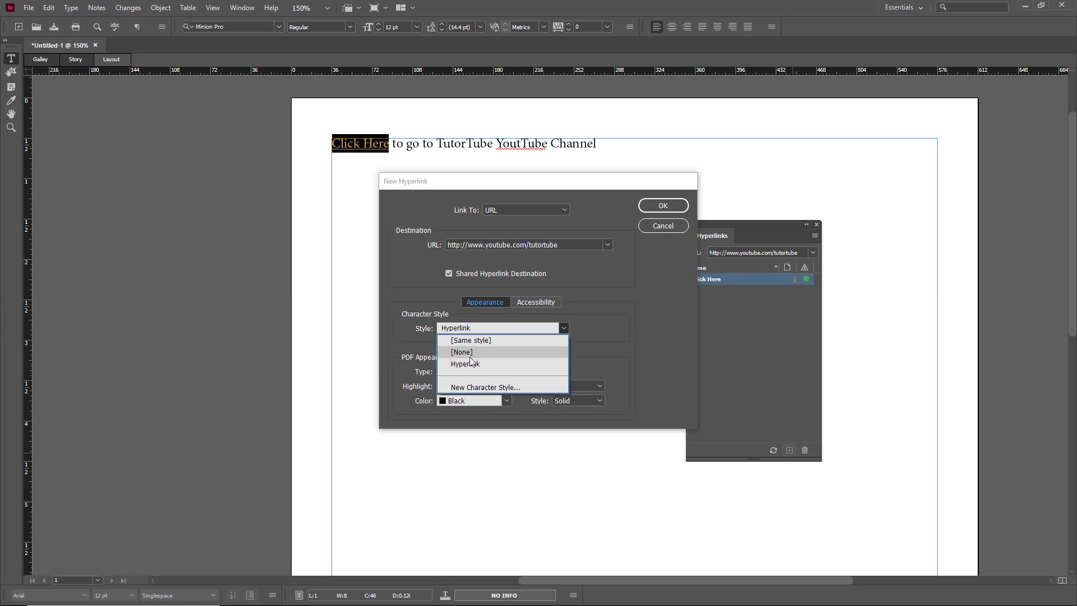
{"action": "left_click", "coordinate": [474, 387]}
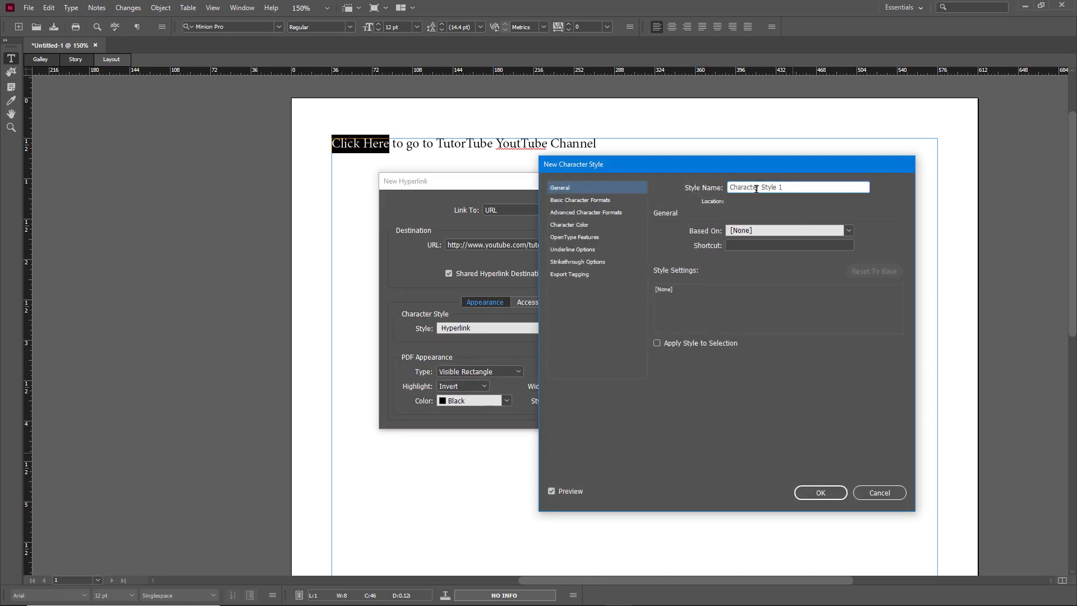
Step: Create the Link character style: Arial Bold, 12 pt, magenta C=0 M=100 Y=0 K=0
{"action": "type", "text": "Link"}
{"action": "left_click", "coordinate": [589, 201]}
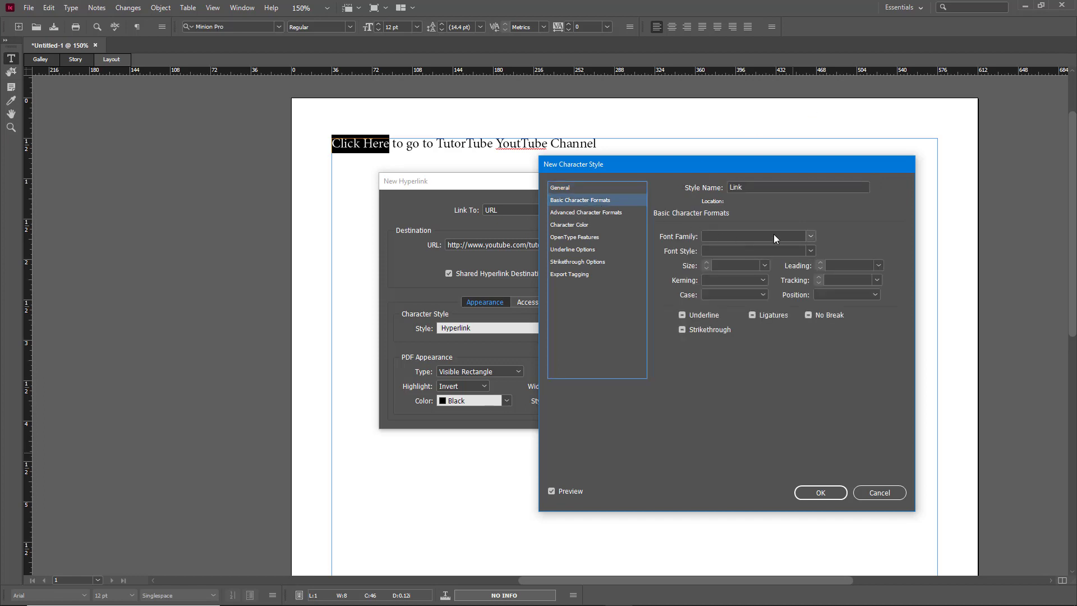
{"action": "left_click", "coordinate": [798, 235]}
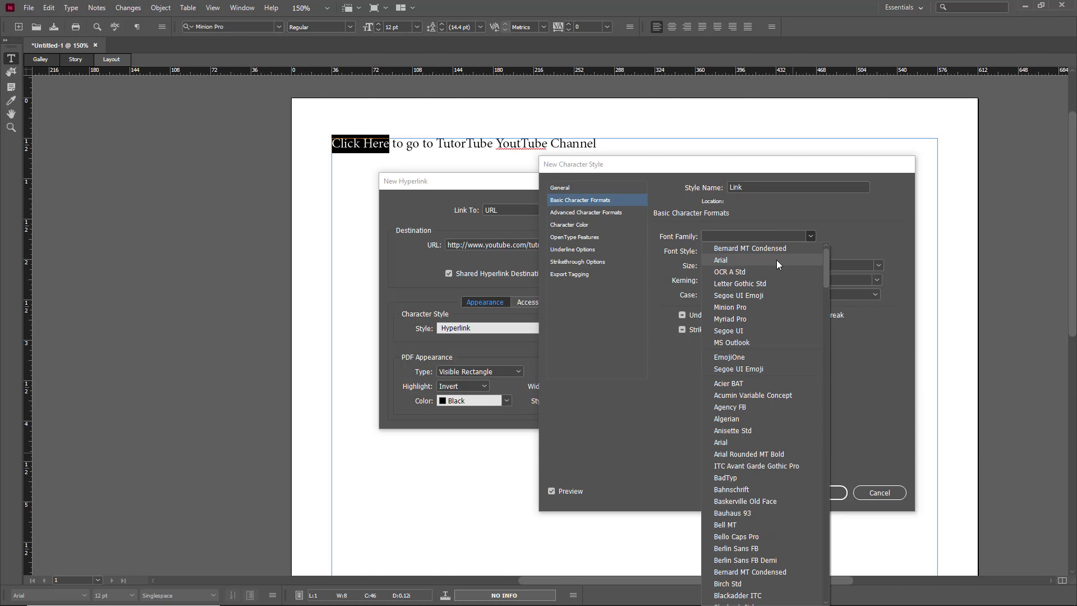
{"action": "left_click", "coordinate": [777, 260]}
{"action": "left_click", "coordinate": [808, 252]}
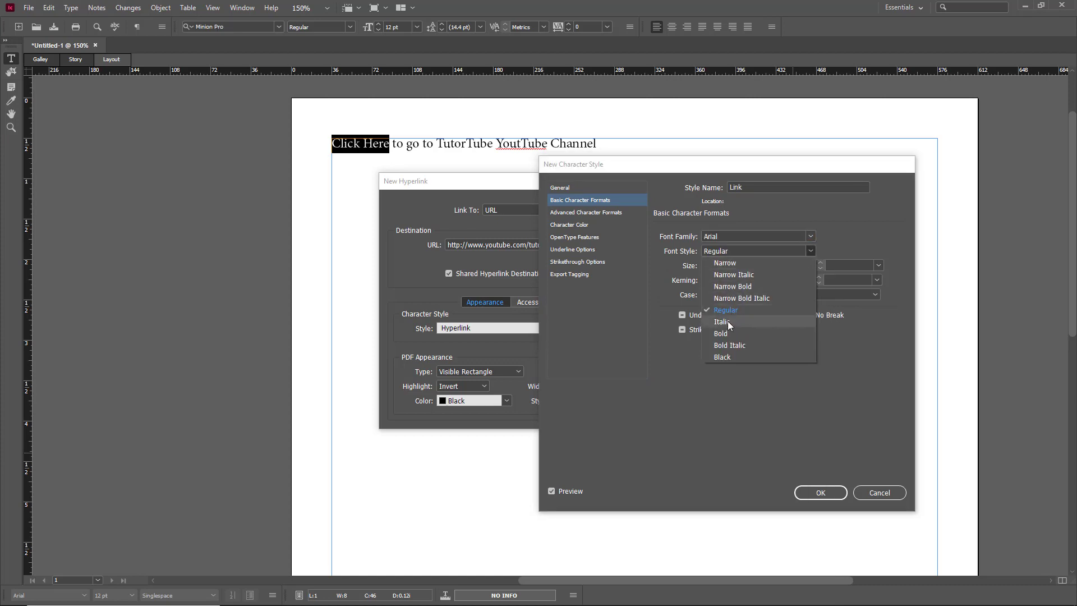
{"action": "left_click", "coordinate": [721, 334]}
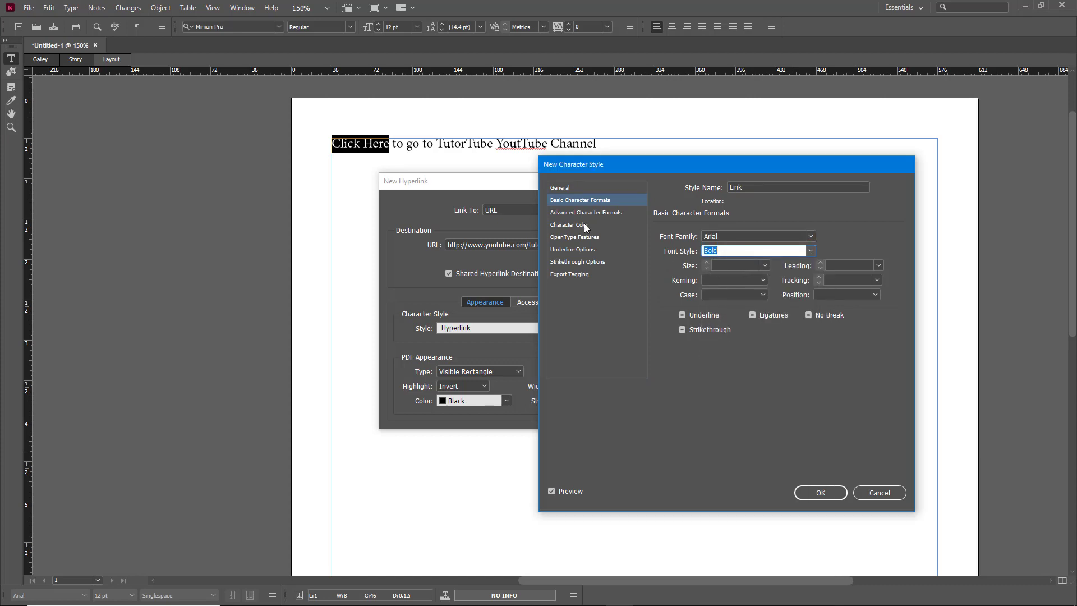
{"action": "left_click", "coordinate": [764, 265]}
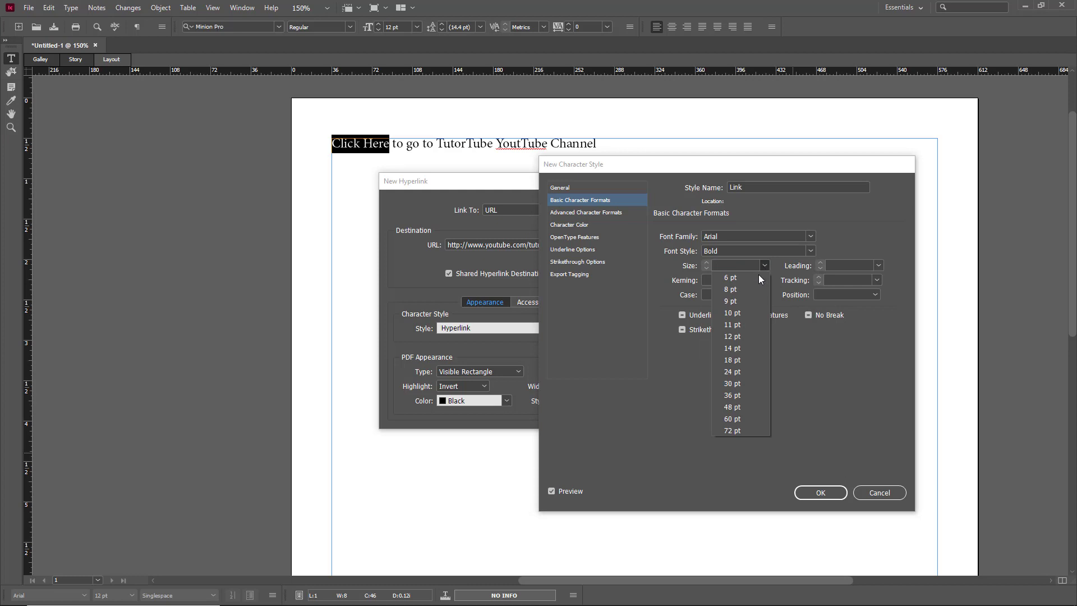
{"action": "left_click", "coordinate": [742, 336]}
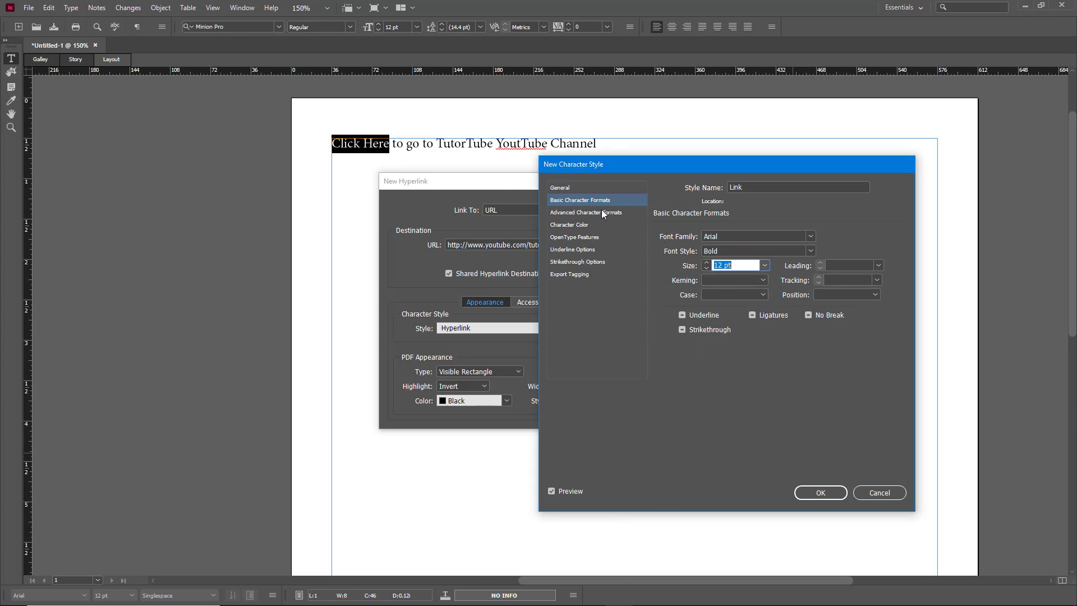
{"action": "left_click", "coordinate": [587, 225]}
{"action": "left_click", "coordinate": [775, 287]}
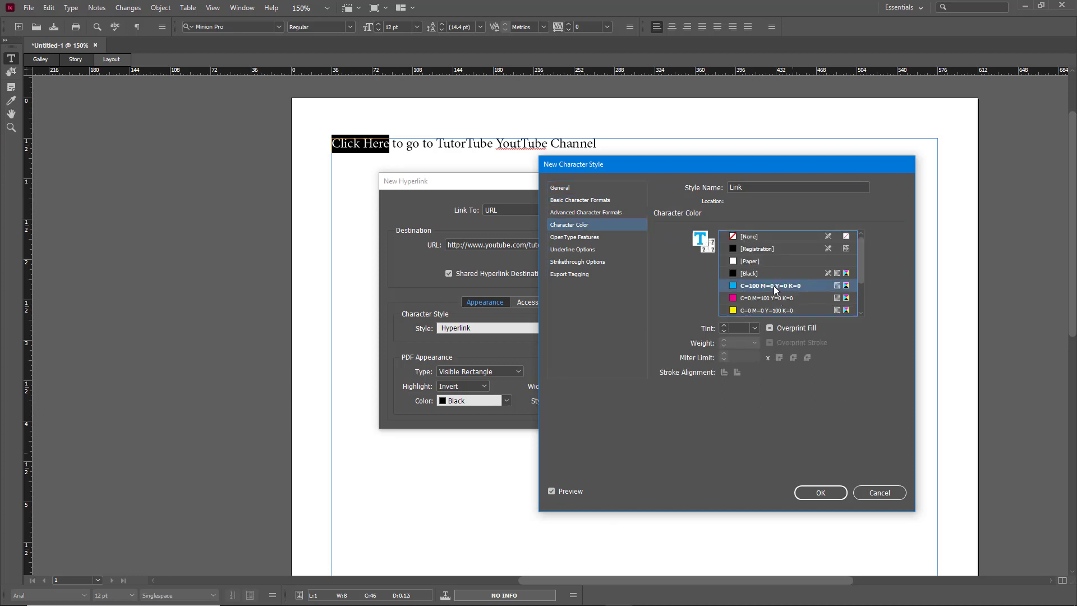
{"action": "left_click", "coordinate": [767, 298]}
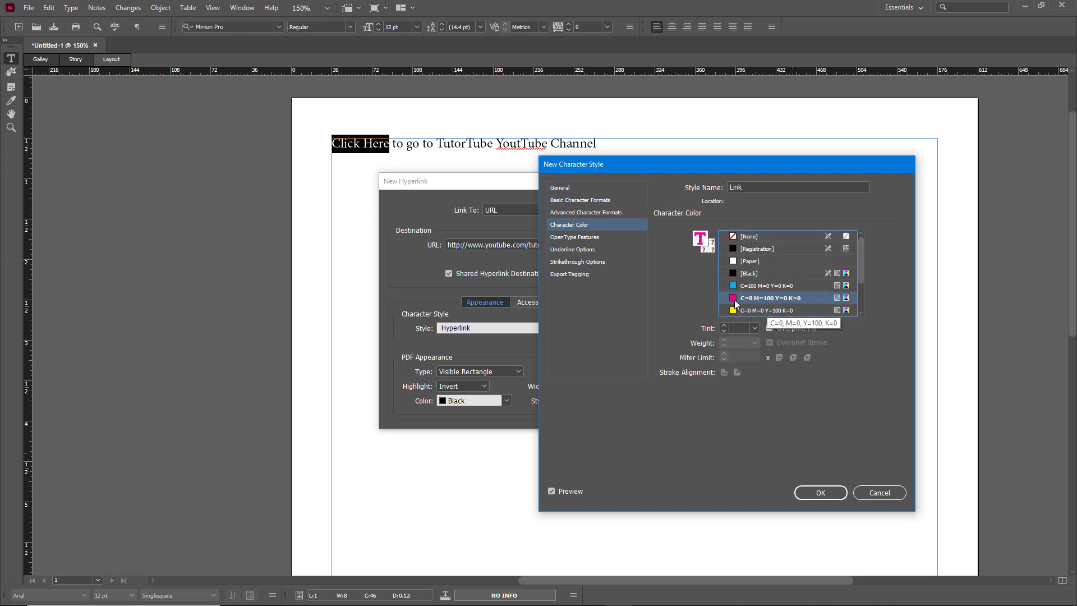
{"action": "left_click", "coordinate": [818, 492]}
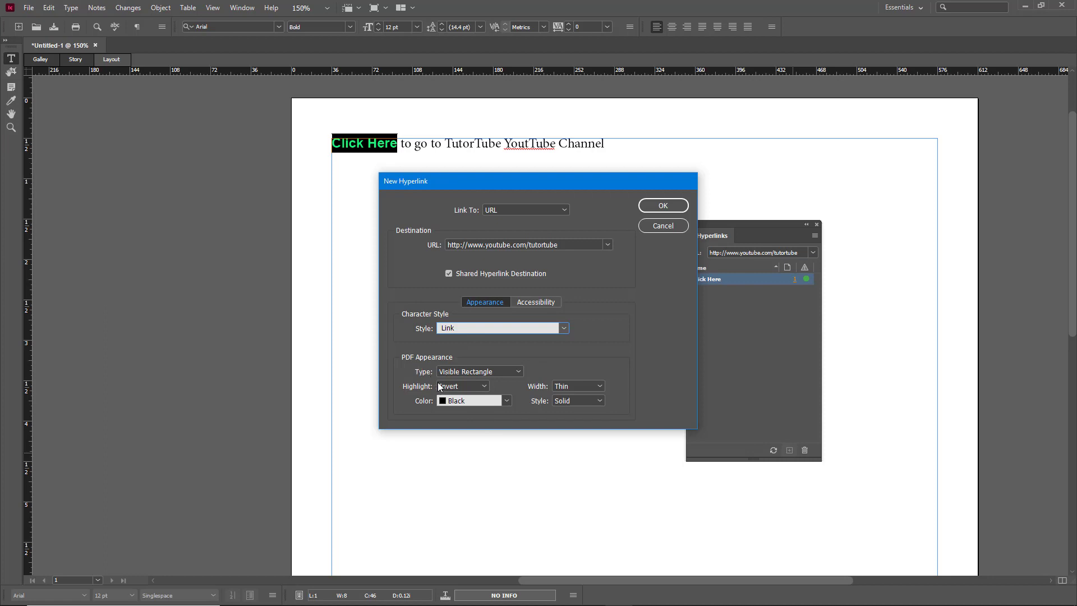
Step: Give the link a visible rectangle with a dashed Peach Outline highlight for PDF
{"action": "left_click", "coordinate": [478, 372]}
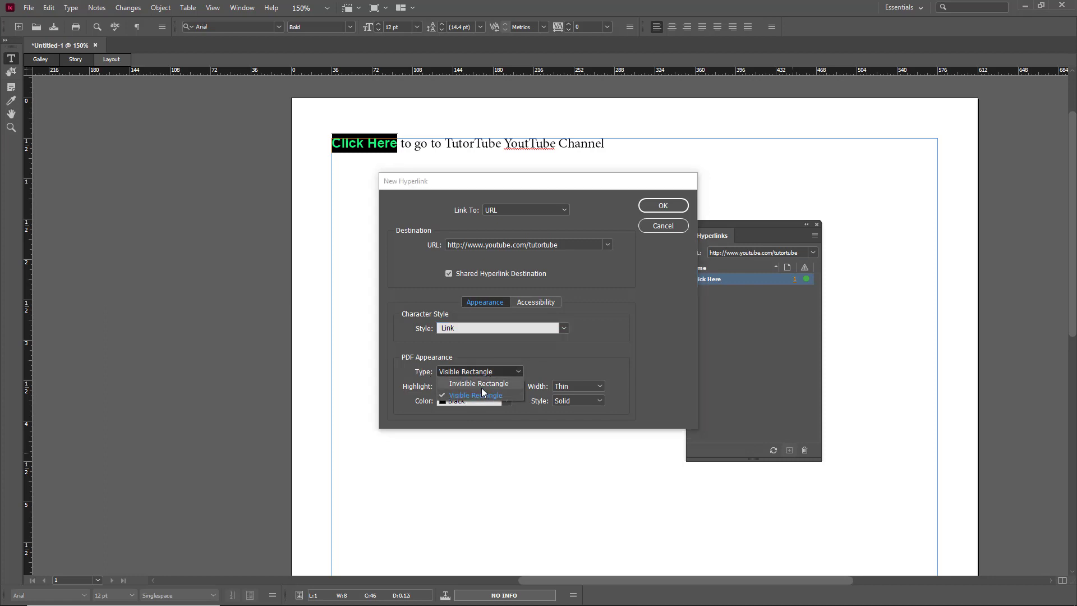
{"action": "left_click", "coordinate": [479, 383]}
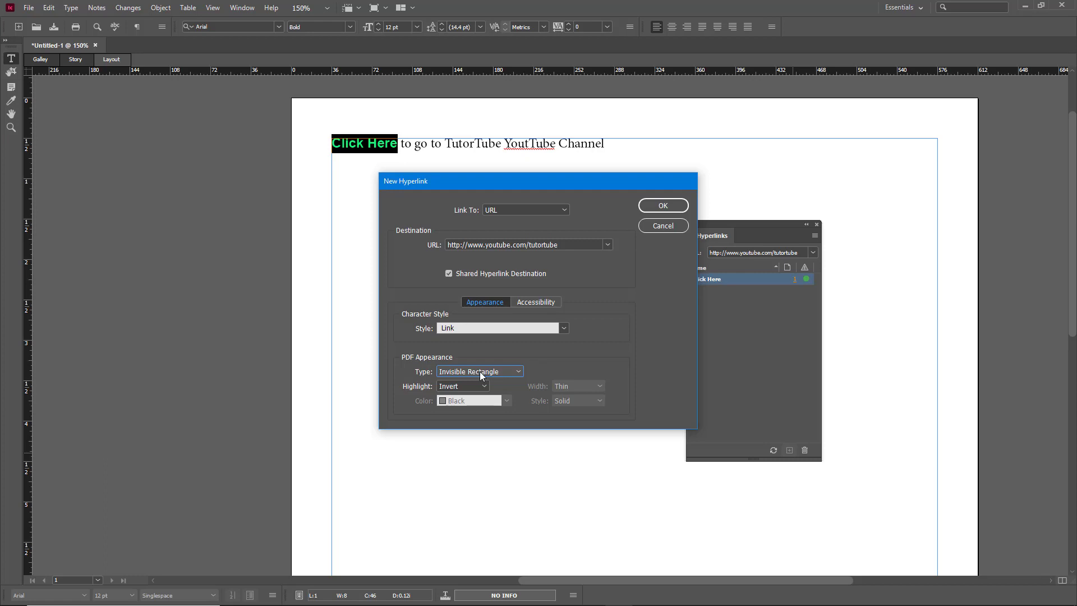
{"action": "left_click", "coordinate": [480, 371]}
{"action": "left_click", "coordinate": [477, 396]}
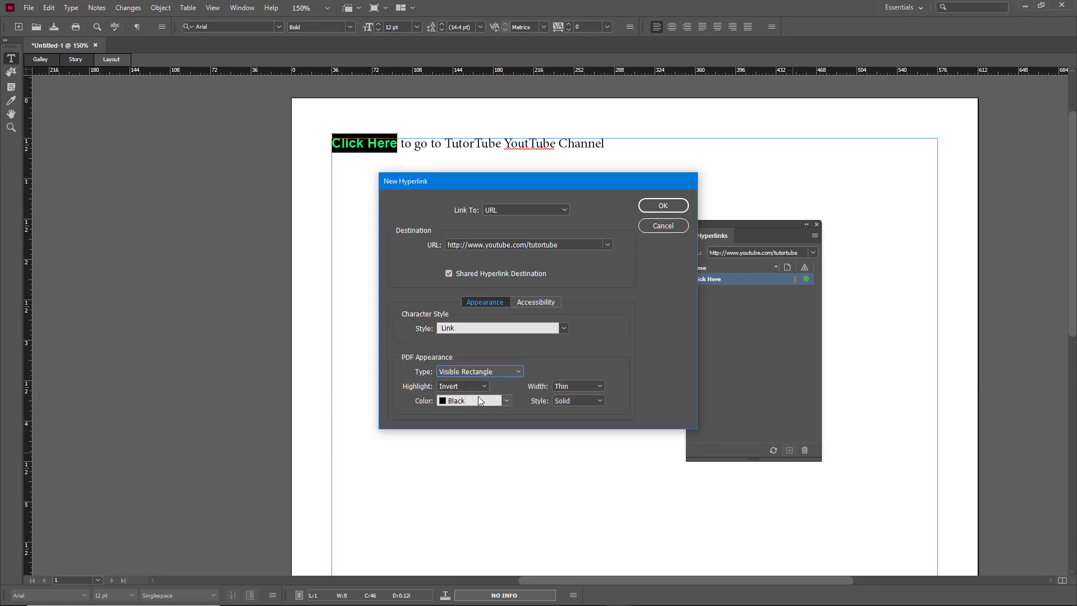
{"action": "left_click", "coordinate": [477, 386]}
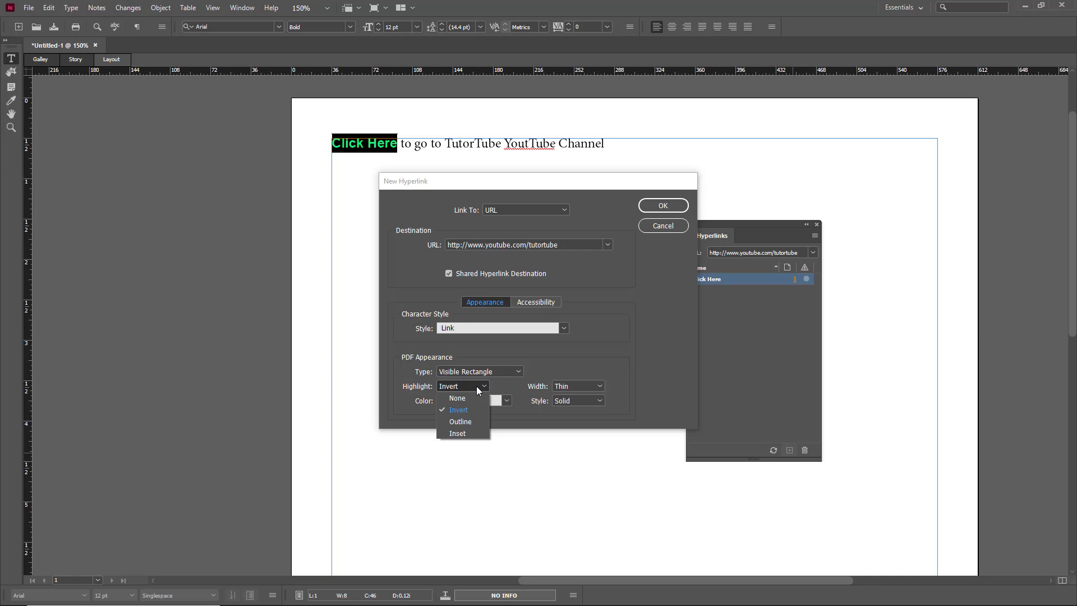
{"action": "left_click", "coordinate": [469, 419]}
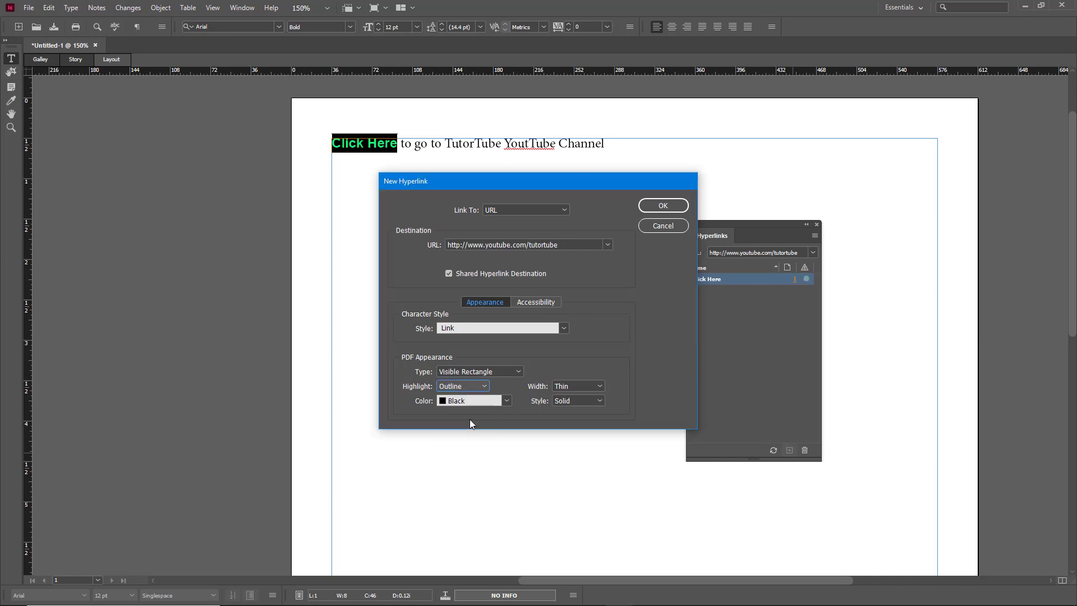
{"action": "left_click", "coordinate": [496, 401]}
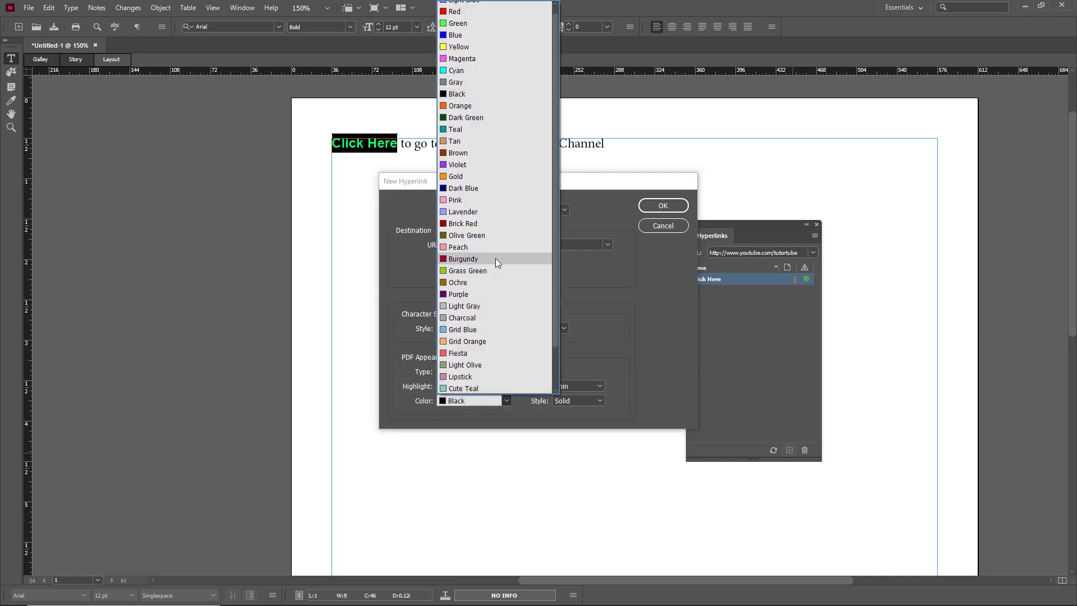
{"action": "left_click", "coordinate": [492, 248]}
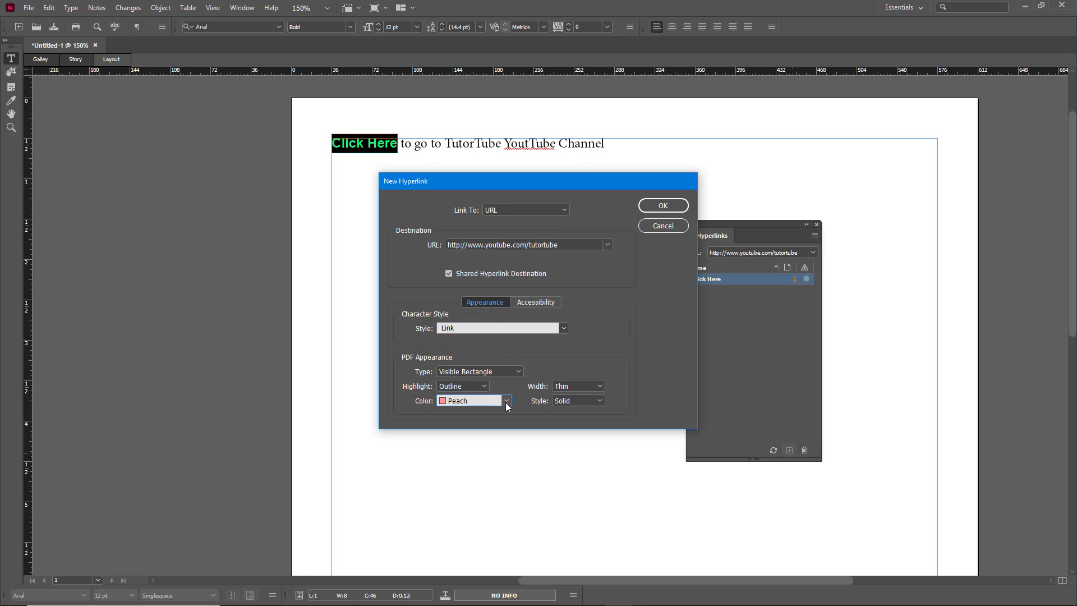
{"action": "left_click", "coordinate": [594, 401]}
{"action": "left_click", "coordinate": [585, 422]}
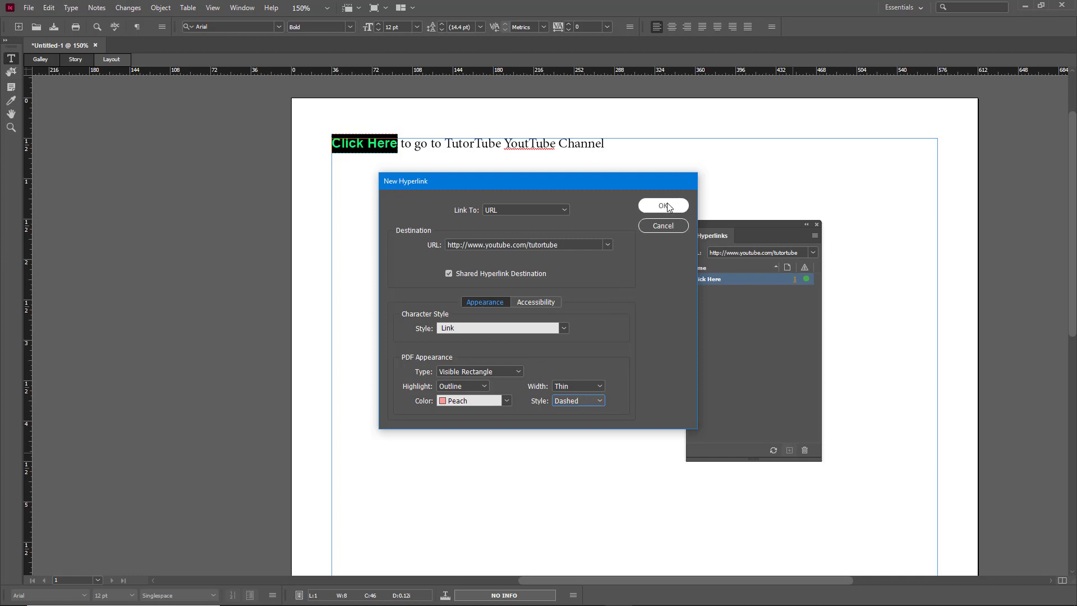
{"action": "left_click", "coordinate": [542, 211]}
Step: Try File (cancelling the file browser) and Email as the link destination
{"action": "left_click", "coordinate": [538, 228]}
{"action": "left_click", "coordinate": [542, 213]}
{"action": "left_click", "coordinate": [622, 245]}
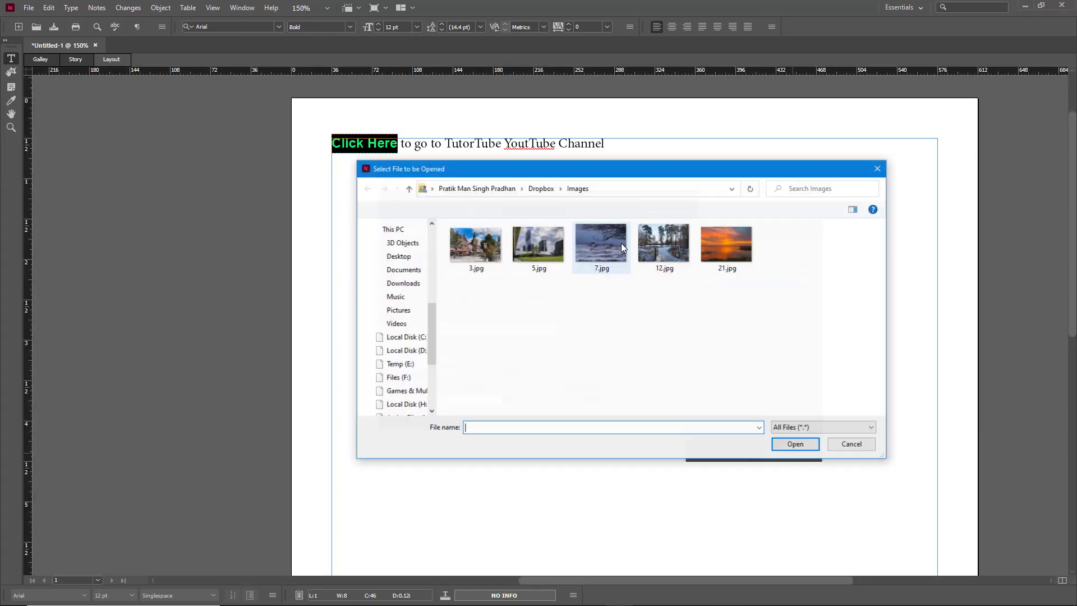
{"action": "key", "text": "Escape"}
{"action": "left_click", "coordinate": [520, 208]}
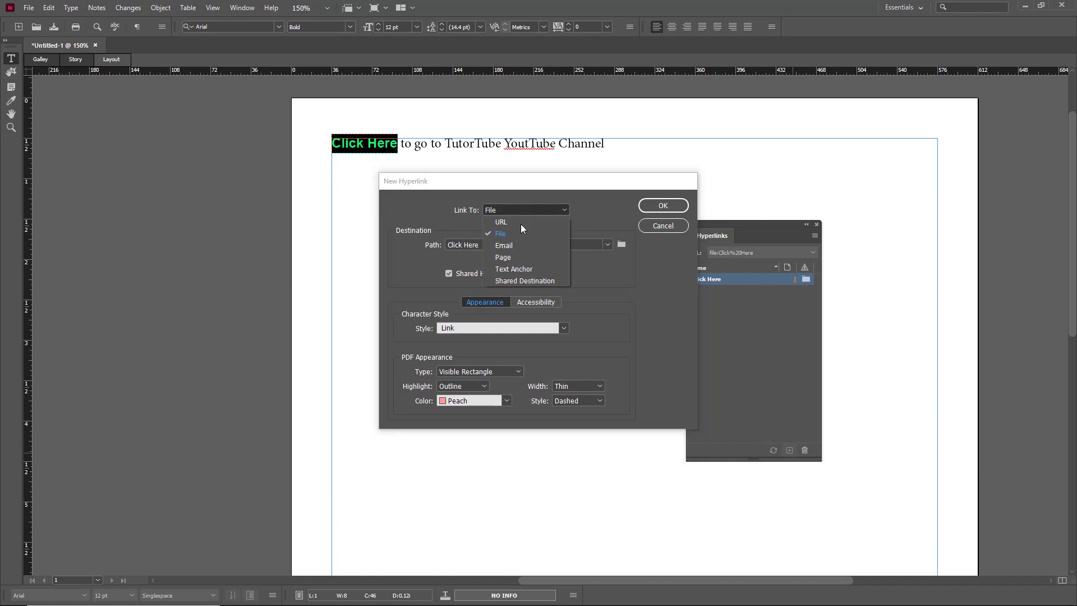
{"action": "left_click", "coordinate": [512, 247]}
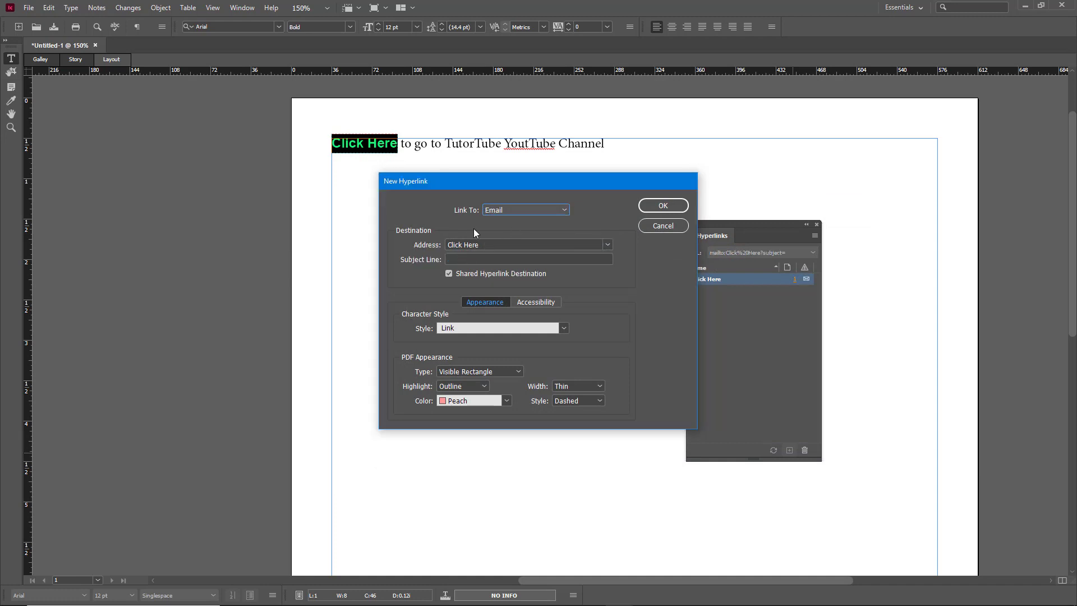
Step: Cycle through Page, Text Anchor and Shared Destination, then switch back to URL
{"action": "left_click", "coordinate": [527, 215]}
{"action": "left_click", "coordinate": [531, 255]}
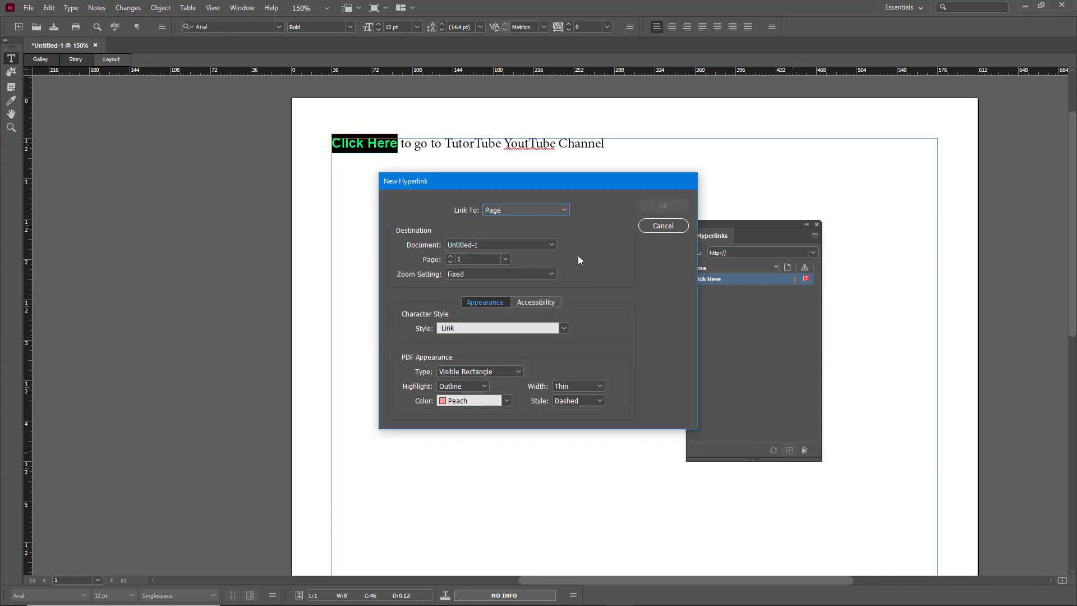
{"action": "left_click", "coordinate": [559, 209]}
{"action": "left_click", "coordinate": [516, 259]}
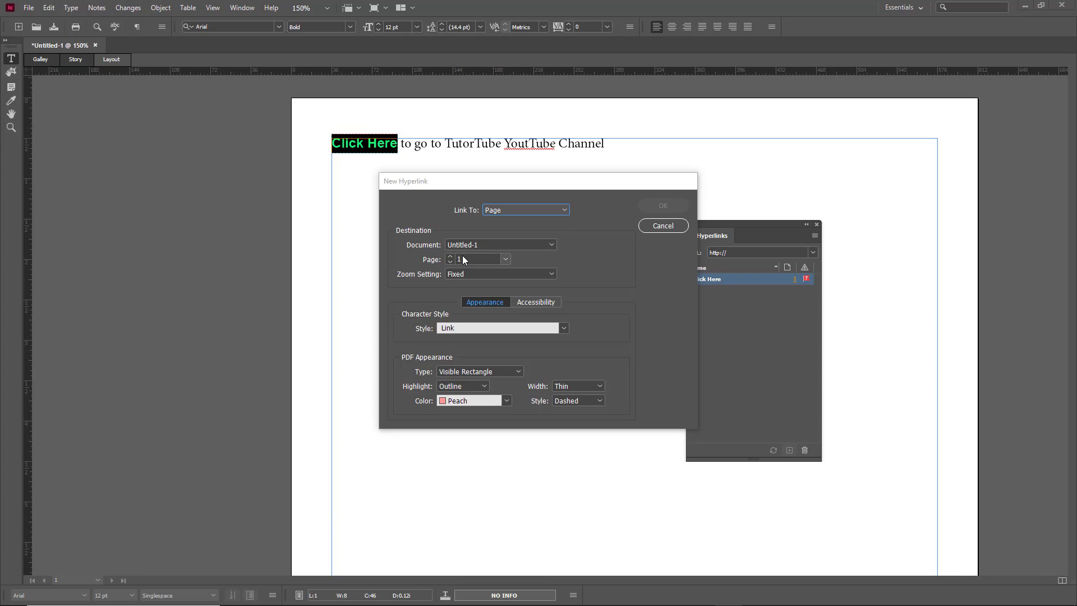
{"action": "left_click", "coordinate": [552, 211]}
{"action": "left_click", "coordinate": [517, 269]}
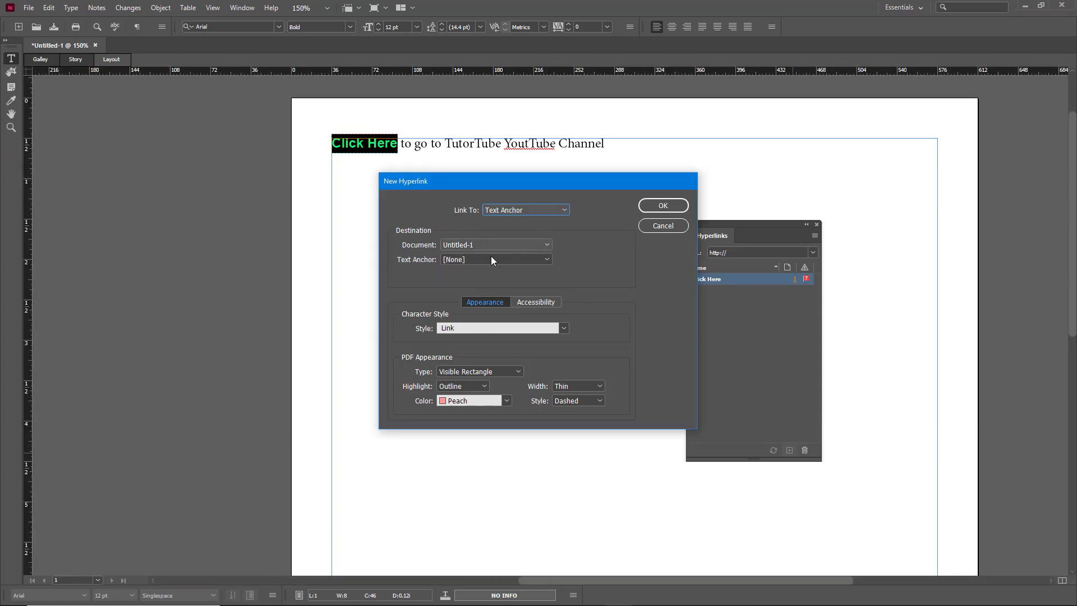
{"action": "left_click", "coordinate": [541, 209]}
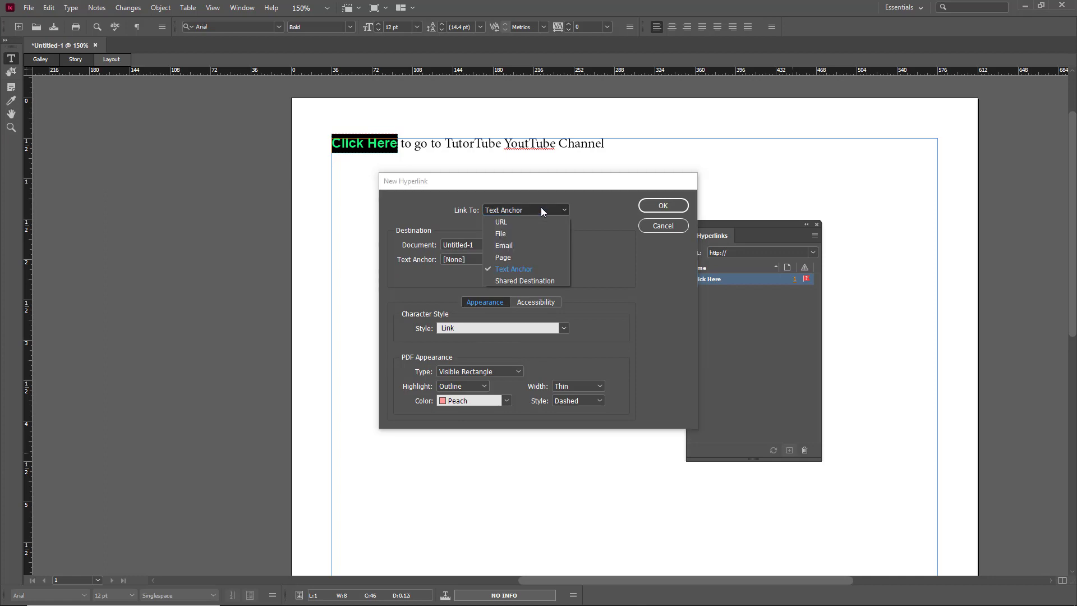
{"action": "left_click", "coordinate": [514, 280]}
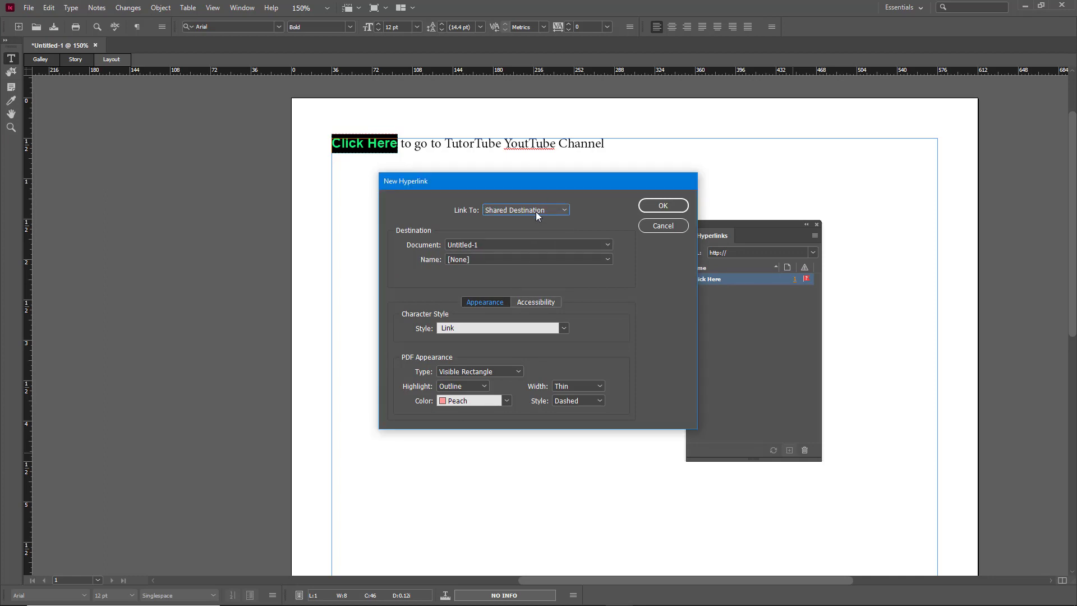
{"action": "left_click", "coordinate": [537, 211]}
{"action": "left_click", "coordinate": [523, 222]}
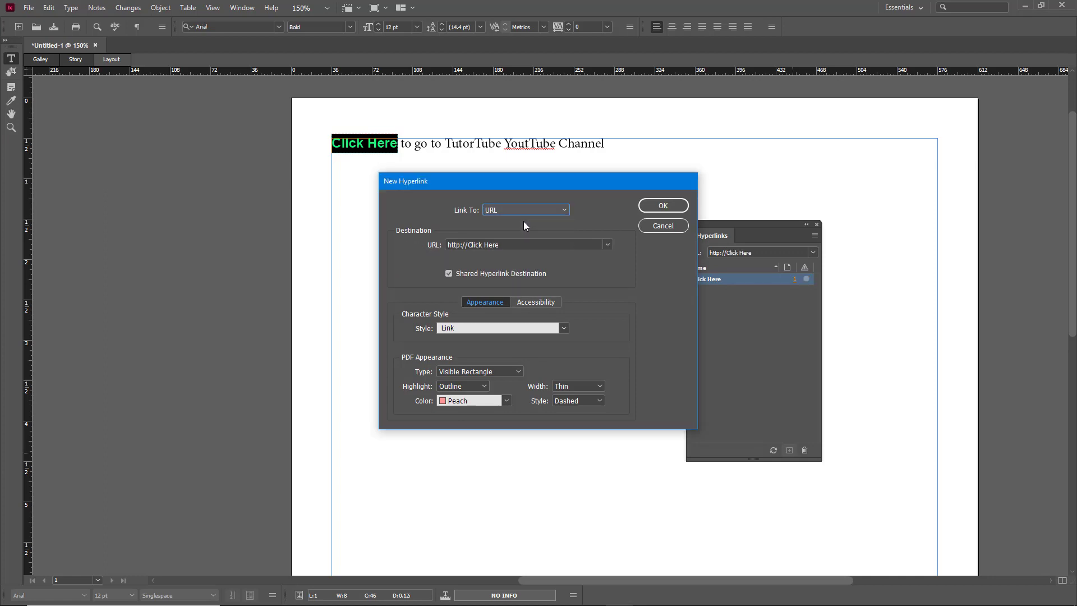
{"action": "left_click_drag", "start_coordinate": [469, 245], "coordinate": [591, 235]}
{"action": "type", "text": "www.youtube.com"}
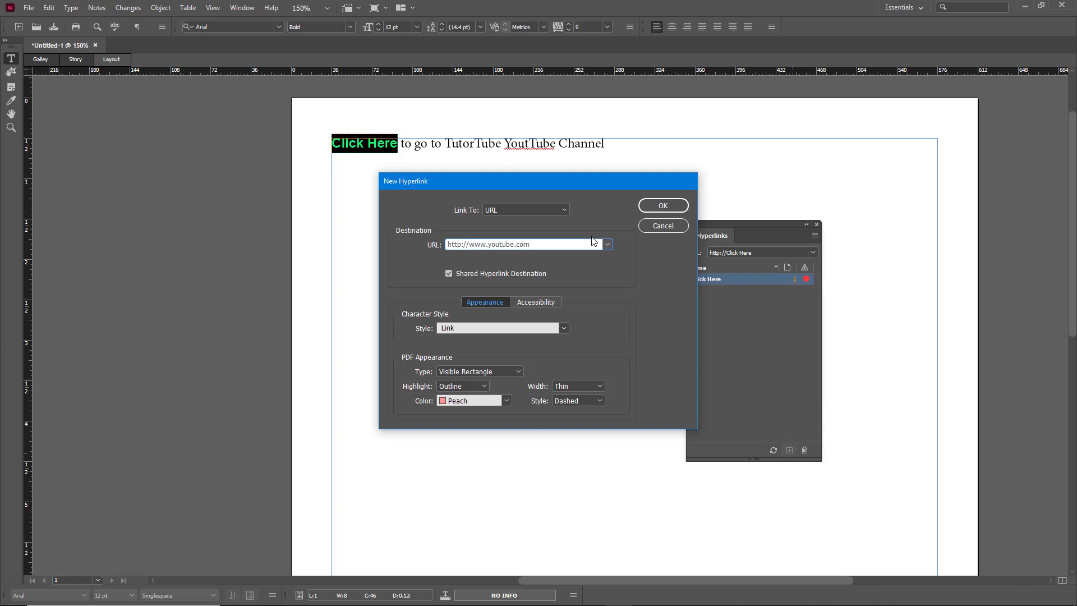
{"action": "type", "text": "/tutortube"}
{"action": "left_click", "coordinate": [653, 207]}
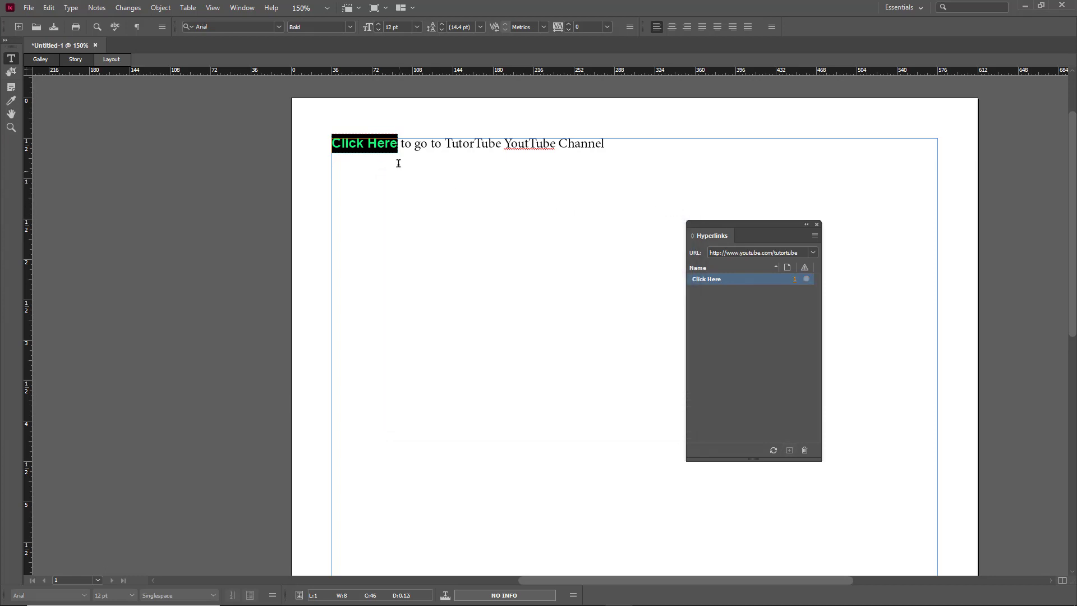
{"action": "left_click", "coordinate": [424, 149]}
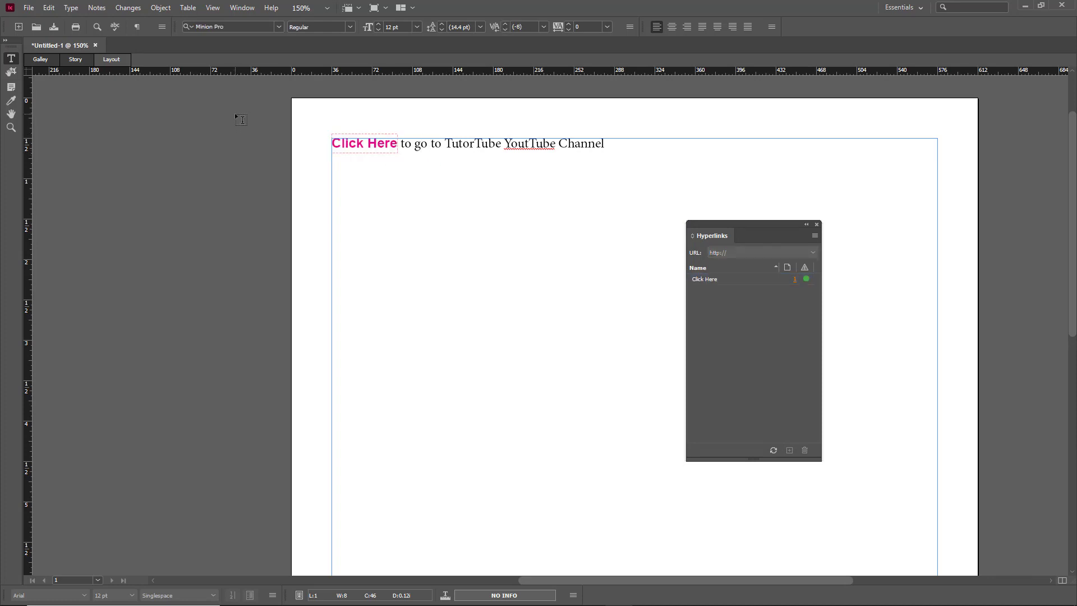
Step: Export the document as Adobe PDF (Print) and open the resulting PDF
{"action": "left_click", "coordinate": [28, 8]}
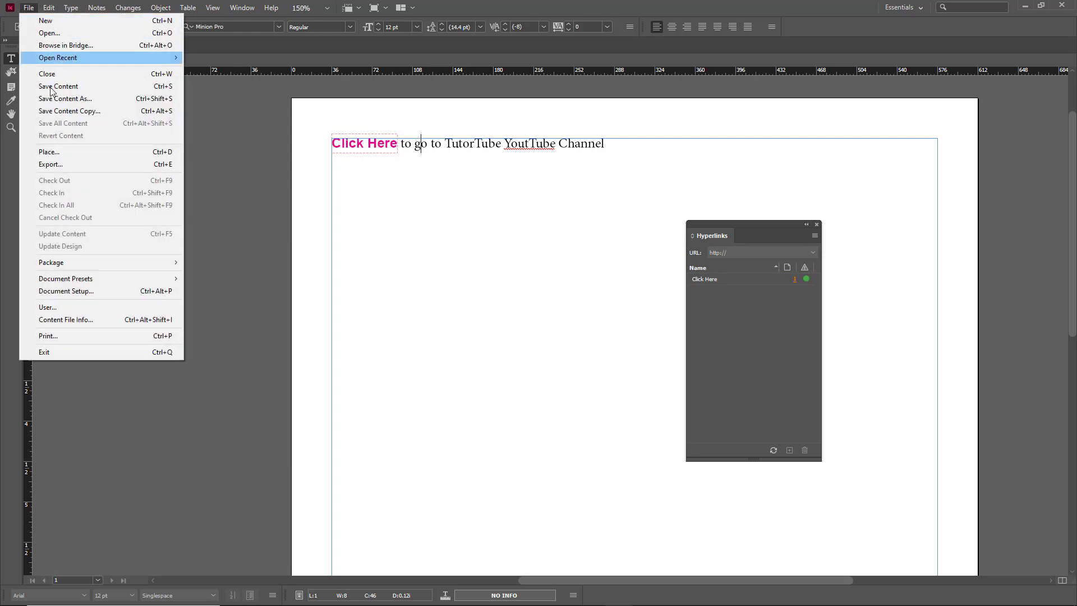
{"action": "left_click", "coordinate": [81, 166]}
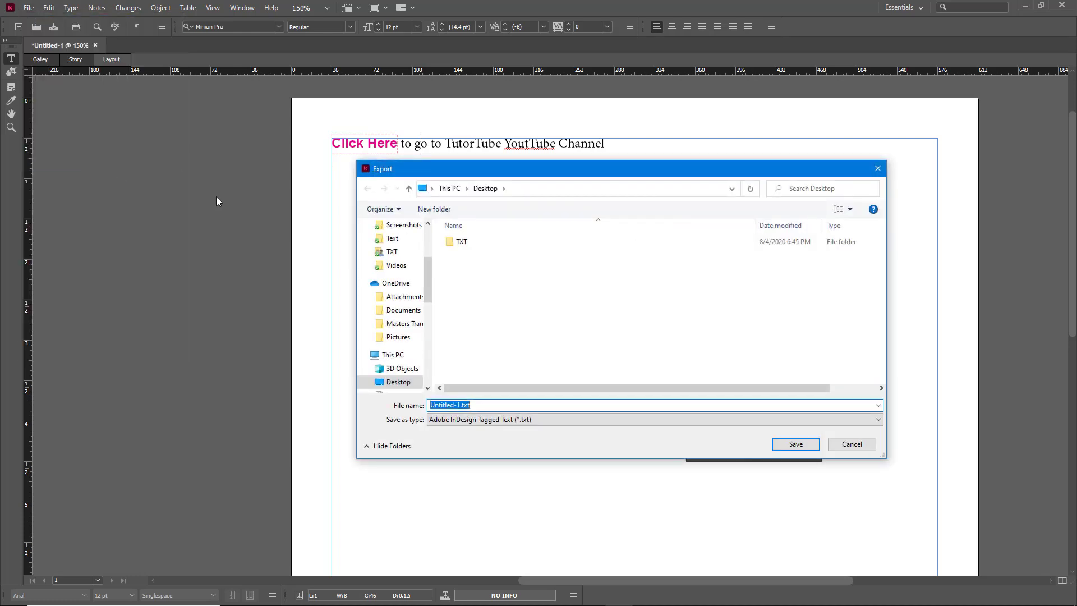
{"action": "left_click", "coordinate": [581, 420]}
{"action": "left_click", "coordinate": [542, 439]}
{"action": "left_click", "coordinate": [799, 442]}
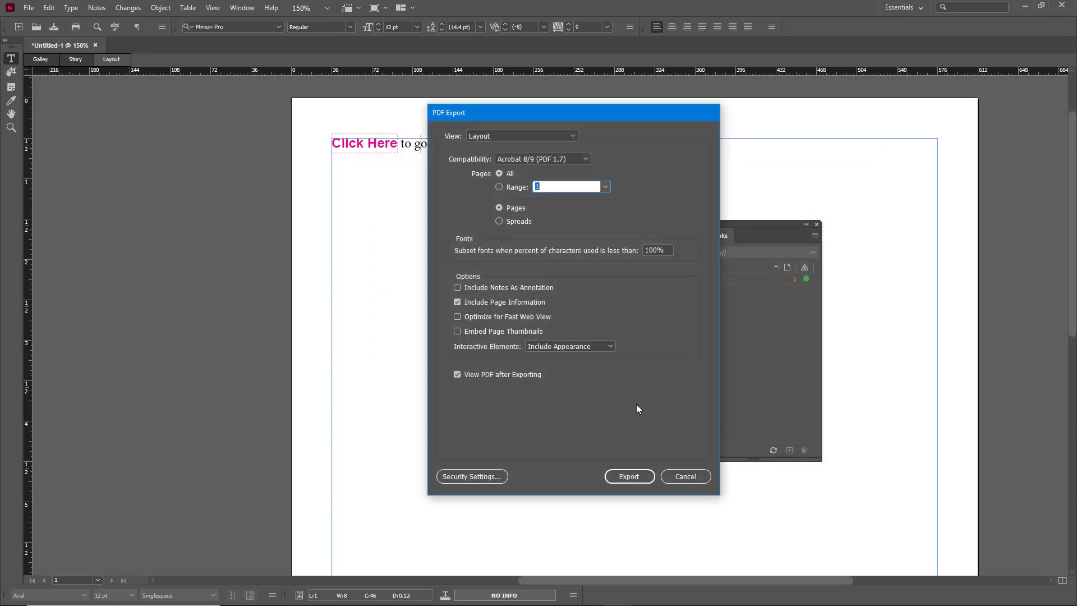
{"action": "left_click", "coordinate": [629, 477]}
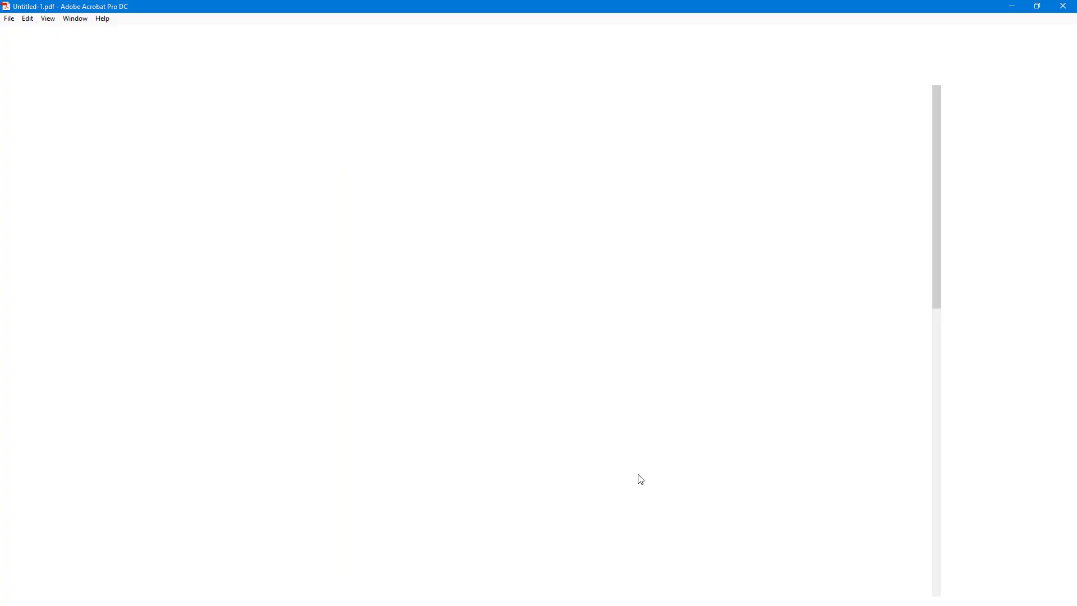
Step: In Acrobat, follow the magenta Click Here link in Untitled-1.pdf to YouTube
{"action": "left_click_drag", "start_coordinate": [150, 134], "coordinate": [36, 137]}
{"action": "left_click", "coordinate": [132, 134]}
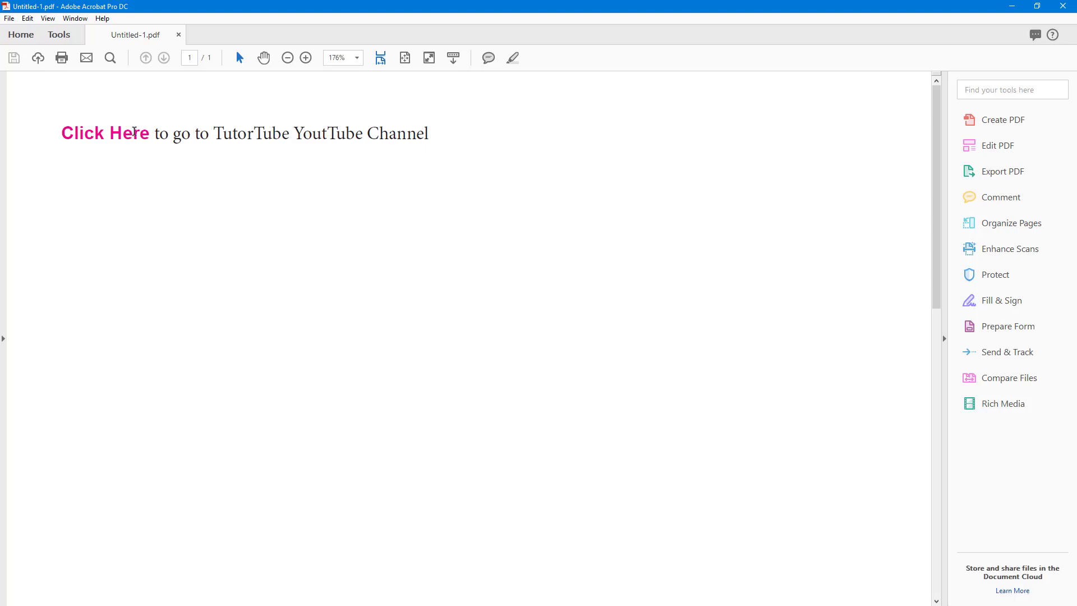
{"action": "key", "text": "alt"}
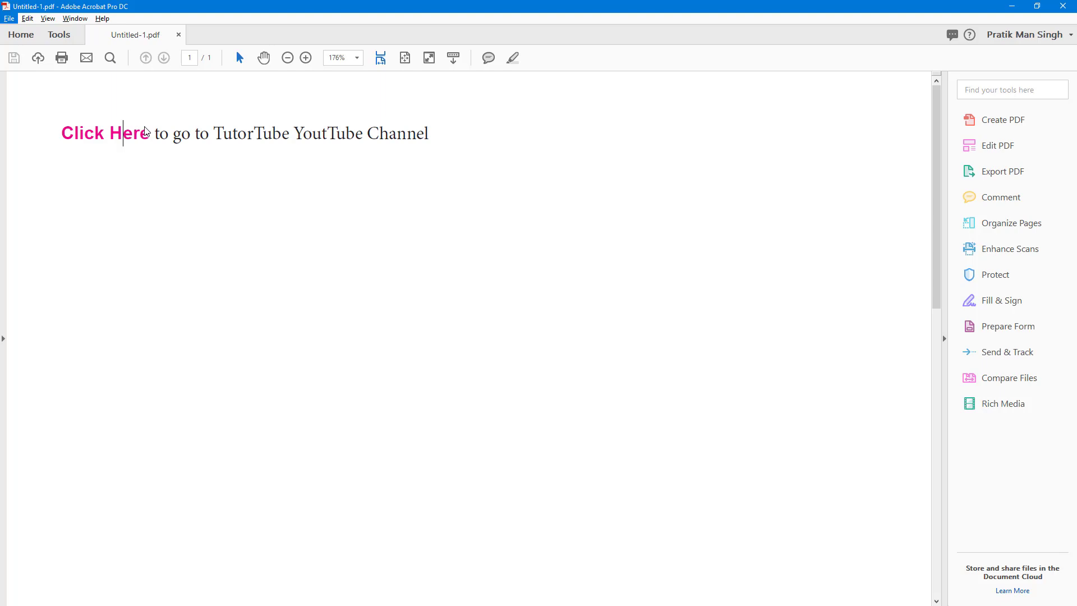
{"action": "left_click", "coordinate": [129, 138]}
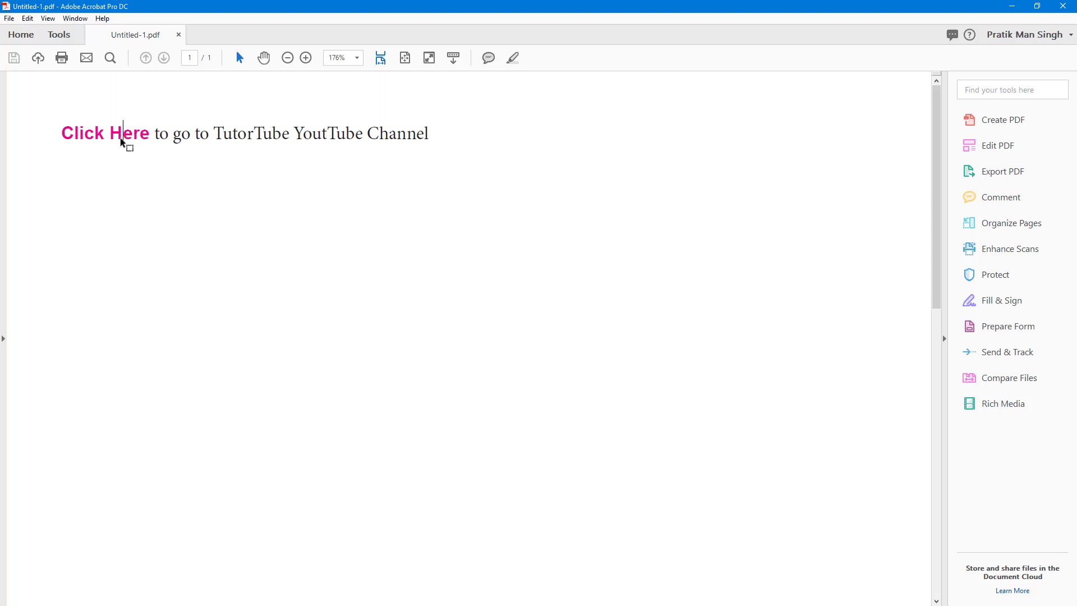